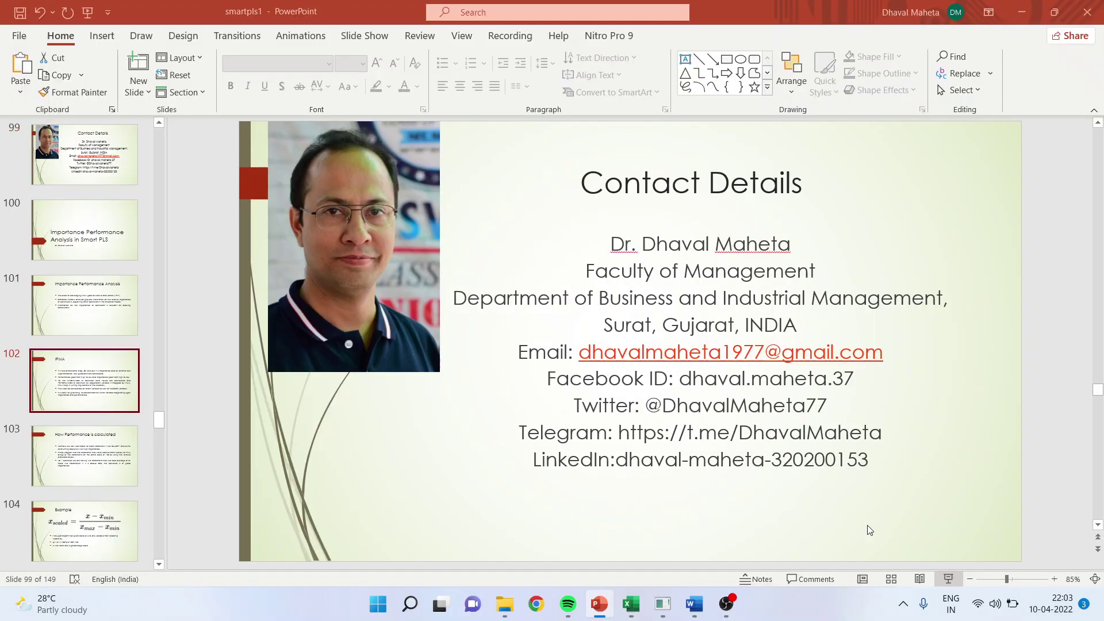
# - Run the PLS Algorithm on the demo model and view Path Coefficients 0.127, 0.340, 0.082, 0.276
pyautogui.click(663, 604)
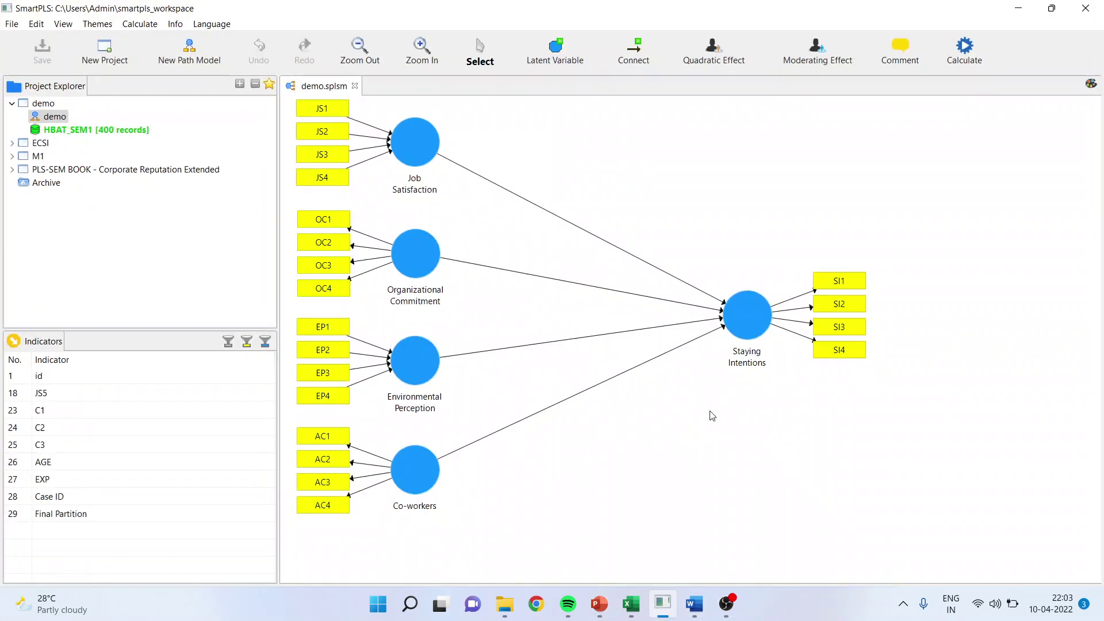
pyautogui.click(966, 53)
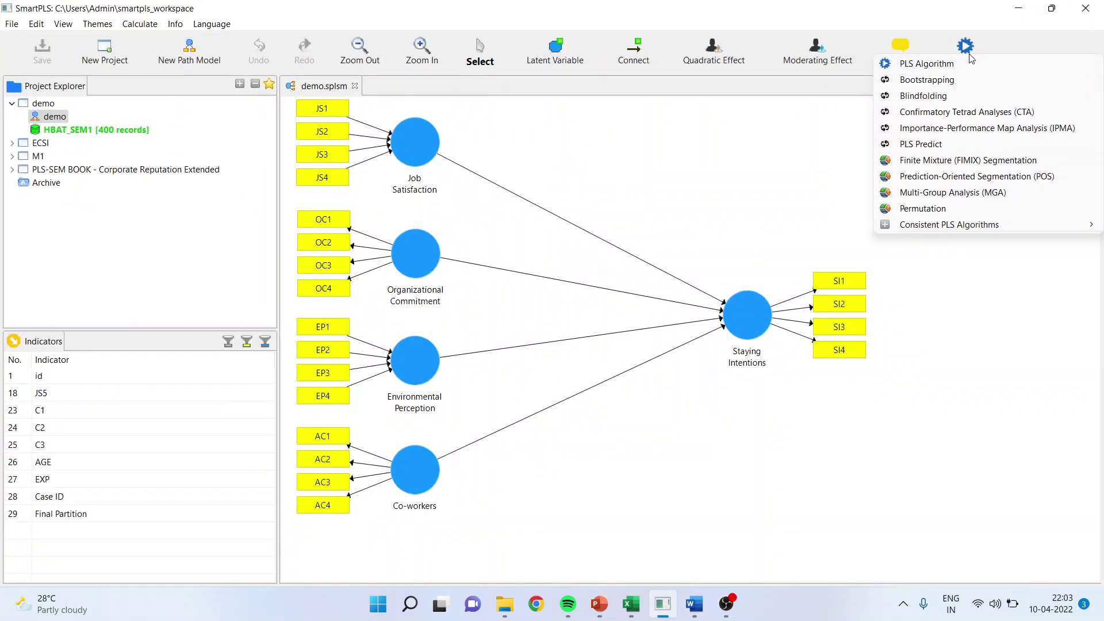
pyautogui.click(965, 67)
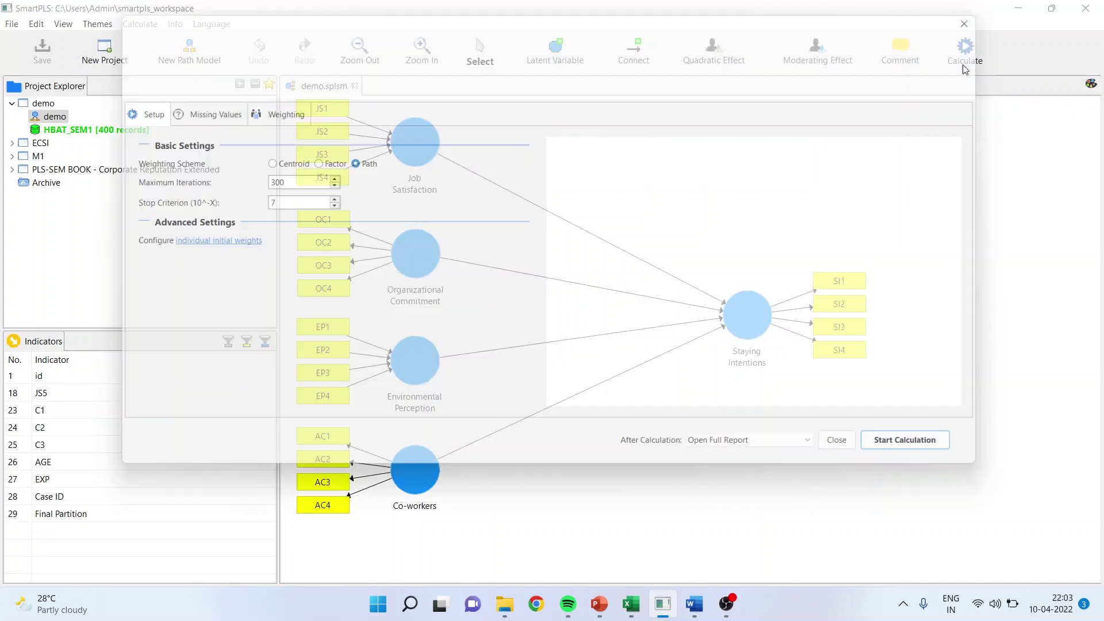
pyautogui.click(947, 460)
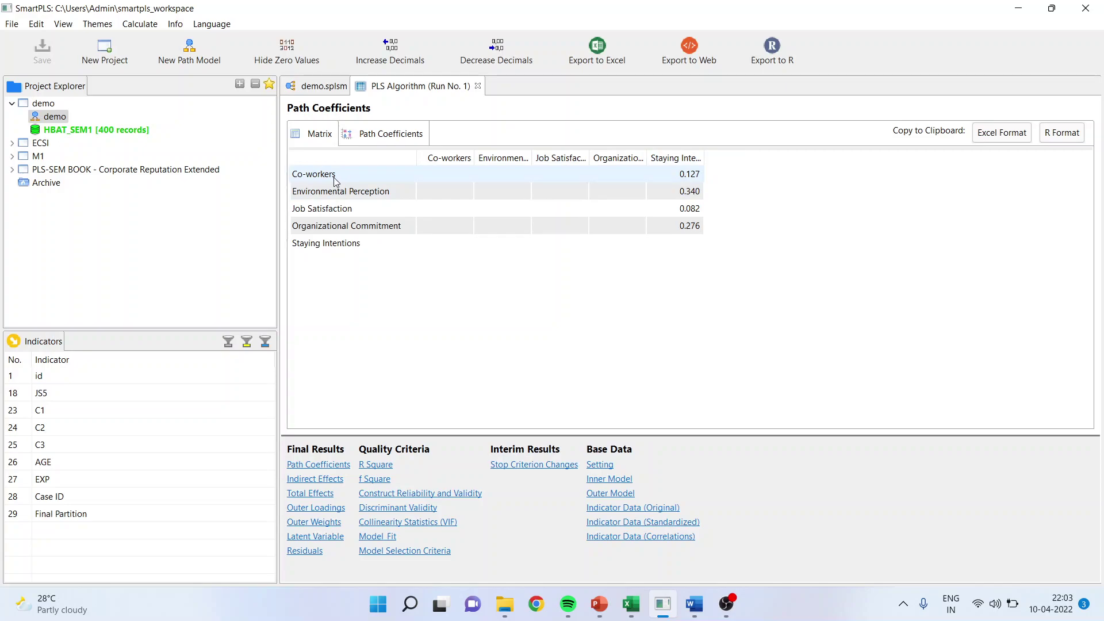
pyautogui.click(324, 87)
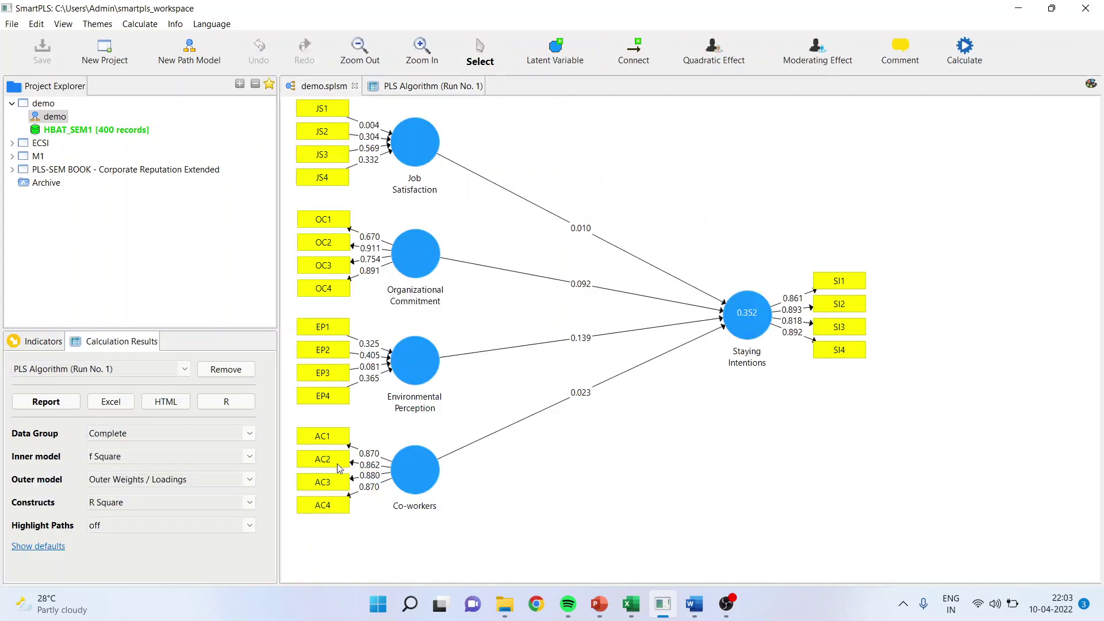
pyautogui.click(459, 86)
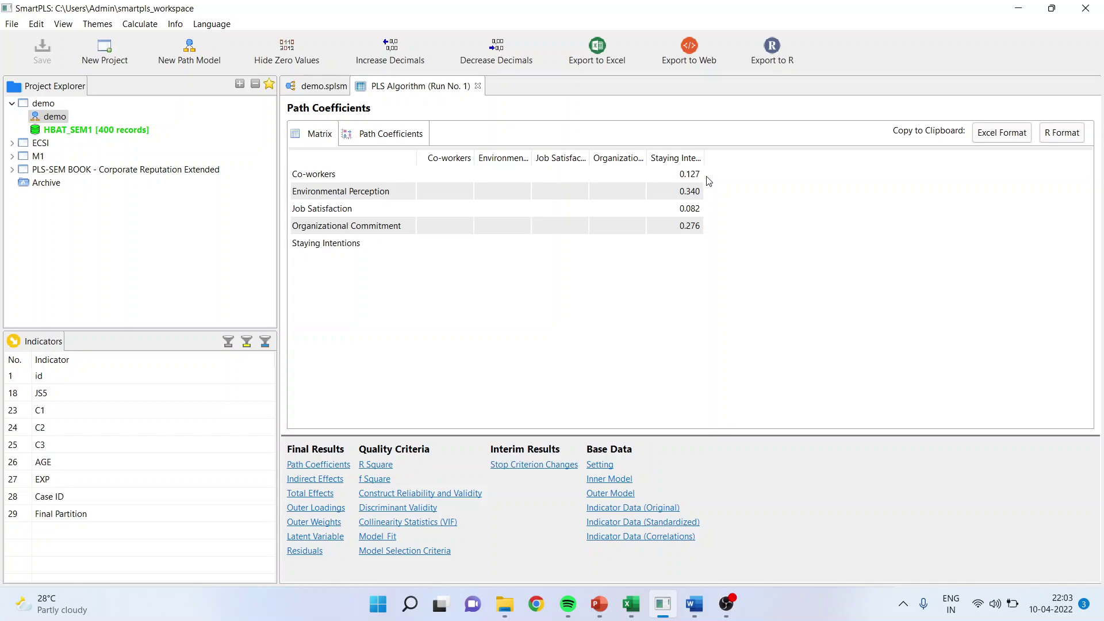
# - Review the raw AC1–AC4 score columns at the top of the Performance sheet, then return to PowerPoint
pyautogui.click(630, 604)
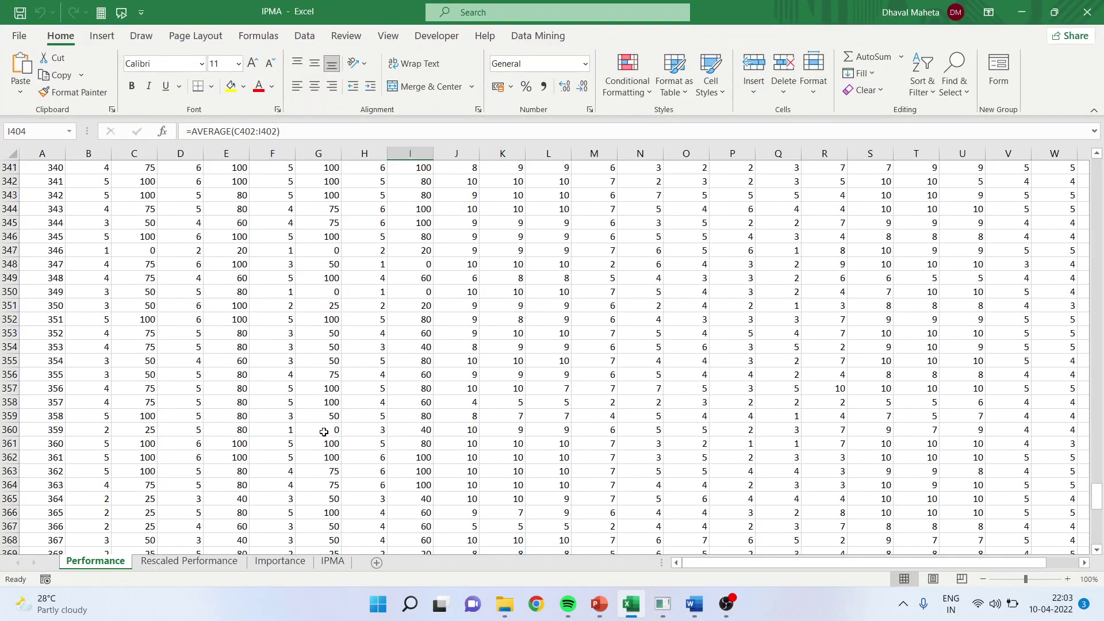
pyautogui.scroll(5, 324, 432)
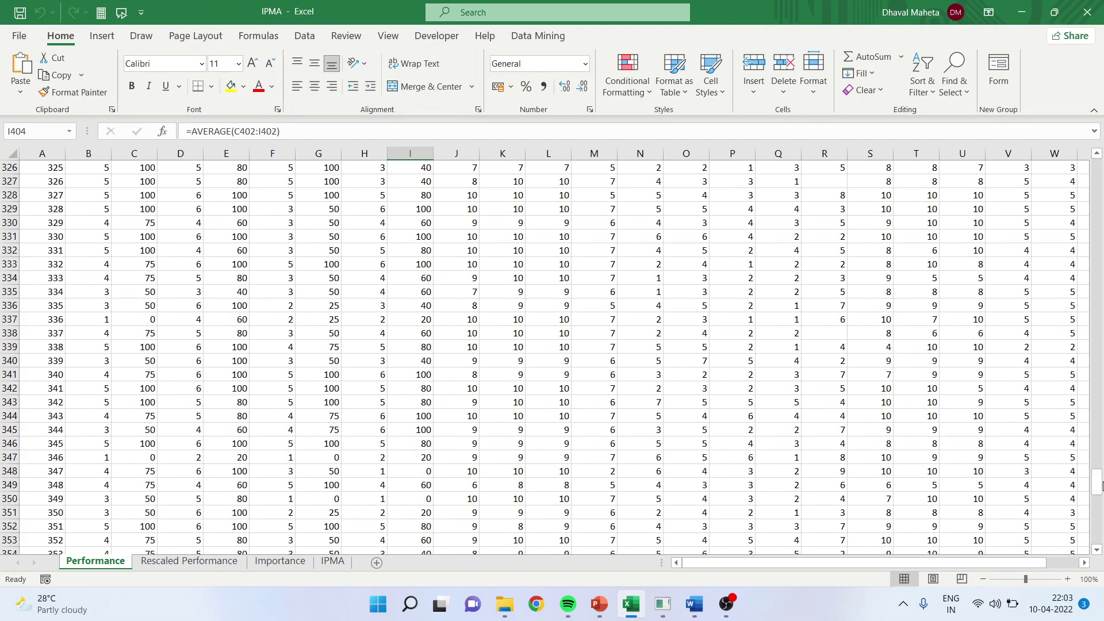
pyautogui.moveTo(1098, 486); pyautogui.dragTo(1100, 338)
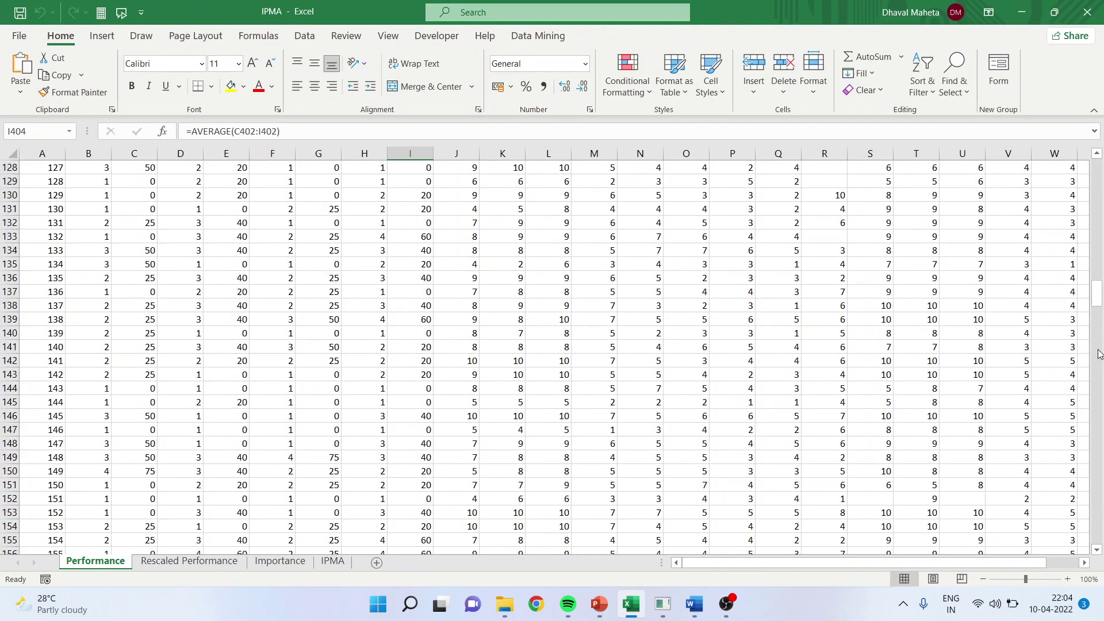
pyautogui.moveTo(1098, 296); pyautogui.dragTo(1103, 290)
pyautogui.moveTo(1102, 206); pyautogui.dragTo(1099, 168)
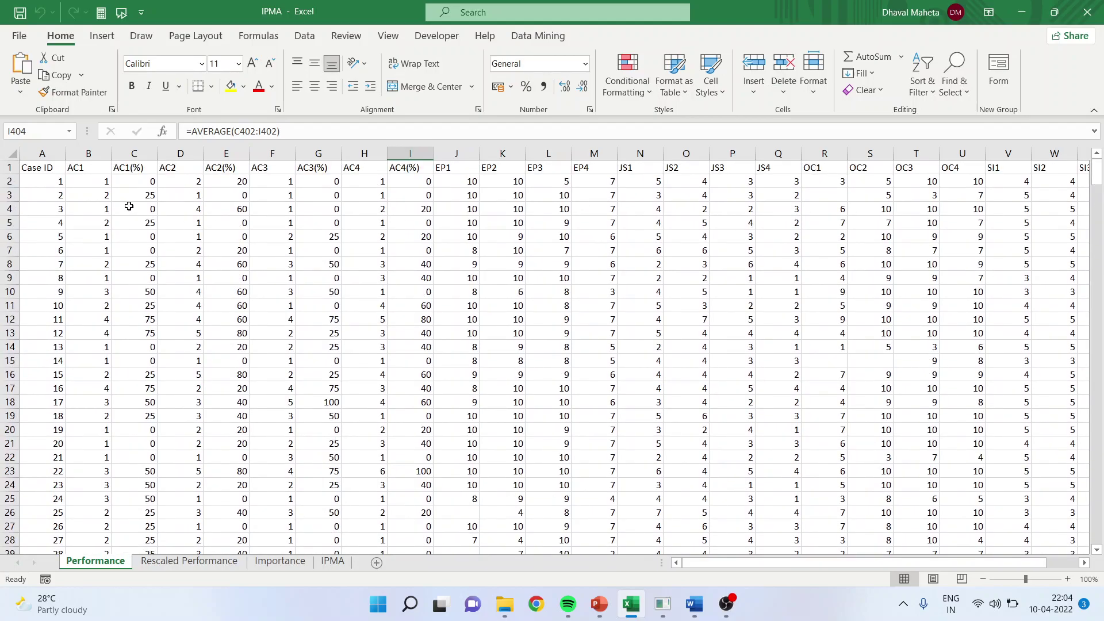
pyautogui.click(92, 153)
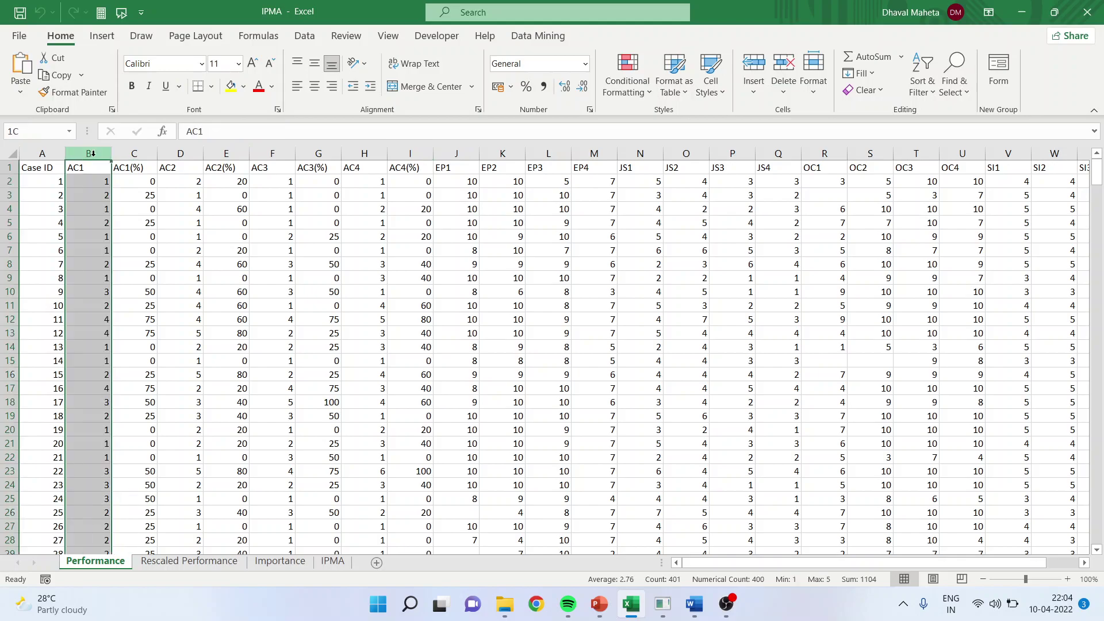
pyautogui.click(174, 154)
pyautogui.click(270, 153)
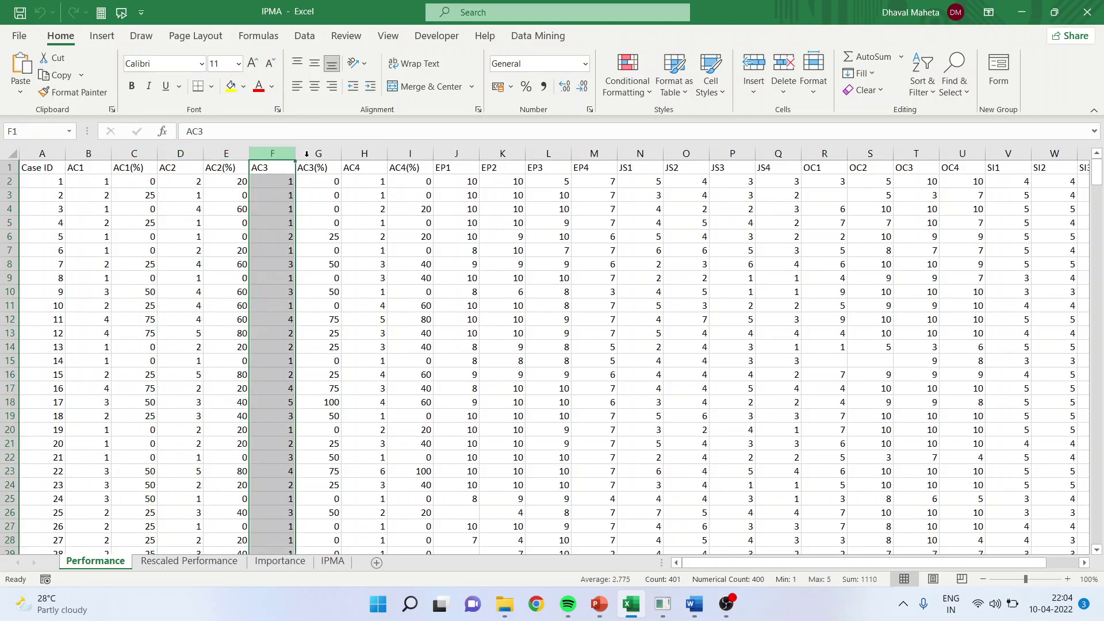
pyautogui.click(369, 153)
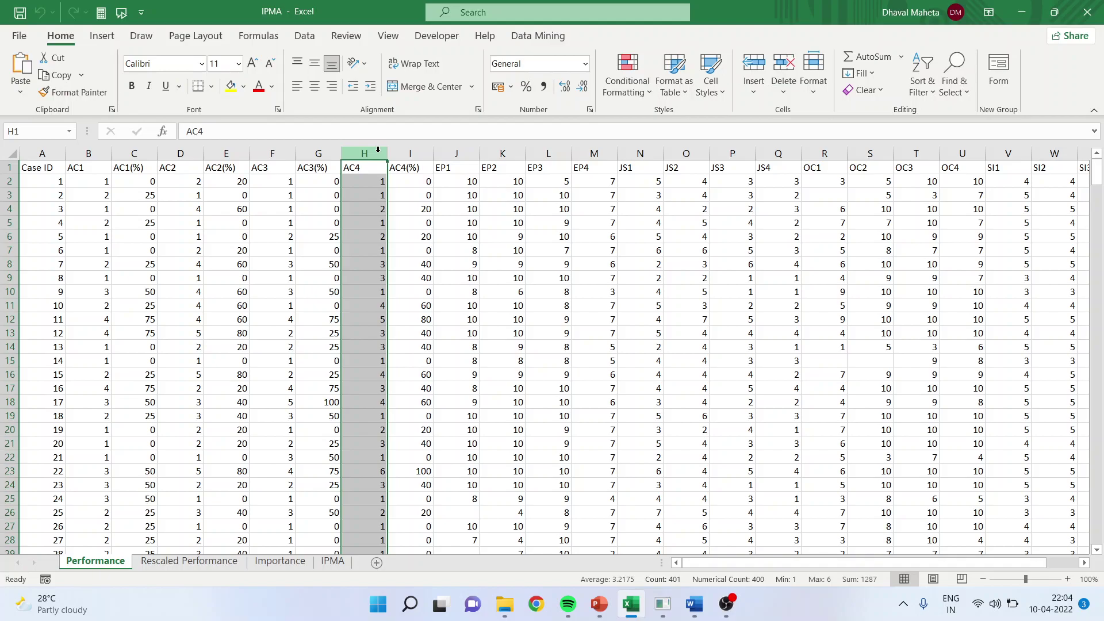
pyautogui.click(599, 603)
# - Show slide 104's min–max rescaling example, where a score of 4 becomes 75%, then return to Excel
pyautogui.click(104, 537)
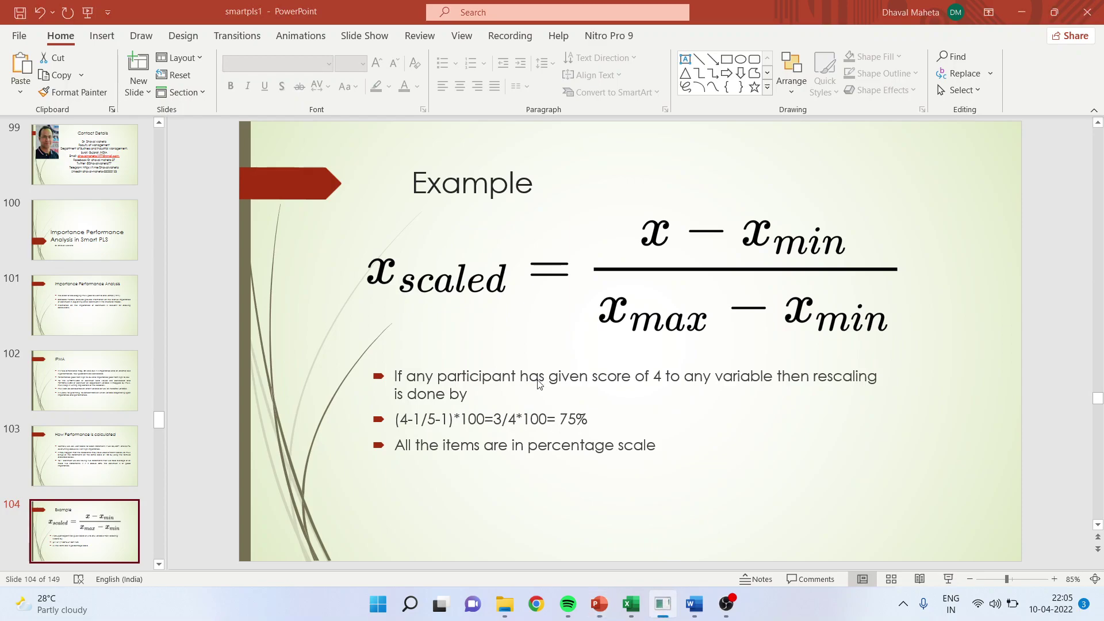
pyautogui.click(631, 604)
# - Inspect the AC1(%) rescaling formula in C2 against the raw AC1 score in B2
pyautogui.click(140, 154)
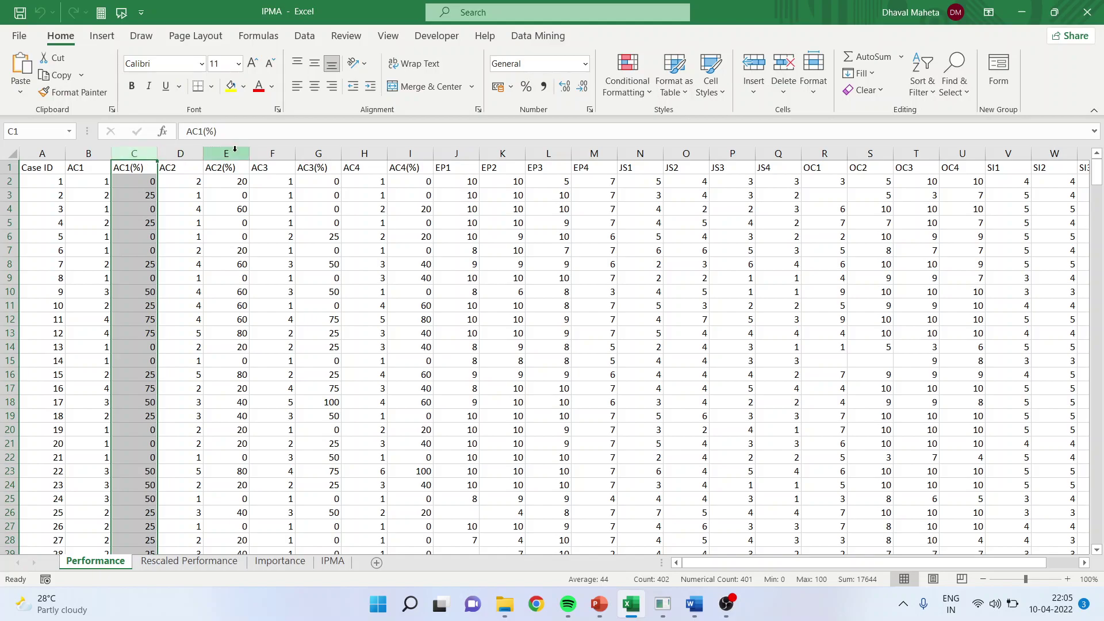
pyautogui.click(155, 180)
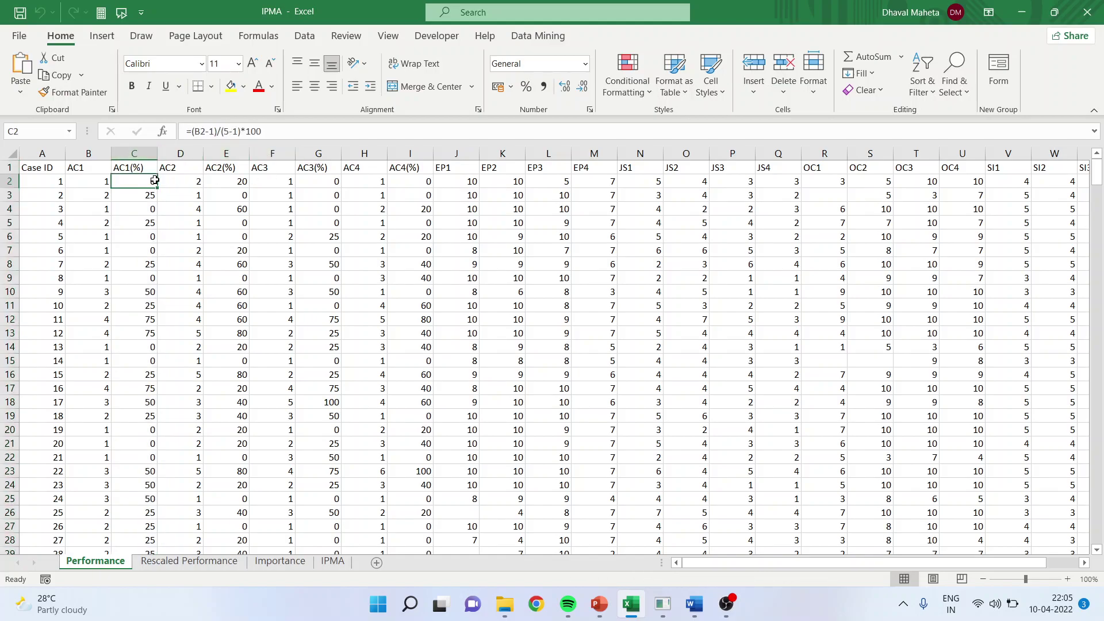
pyautogui.click(101, 181)
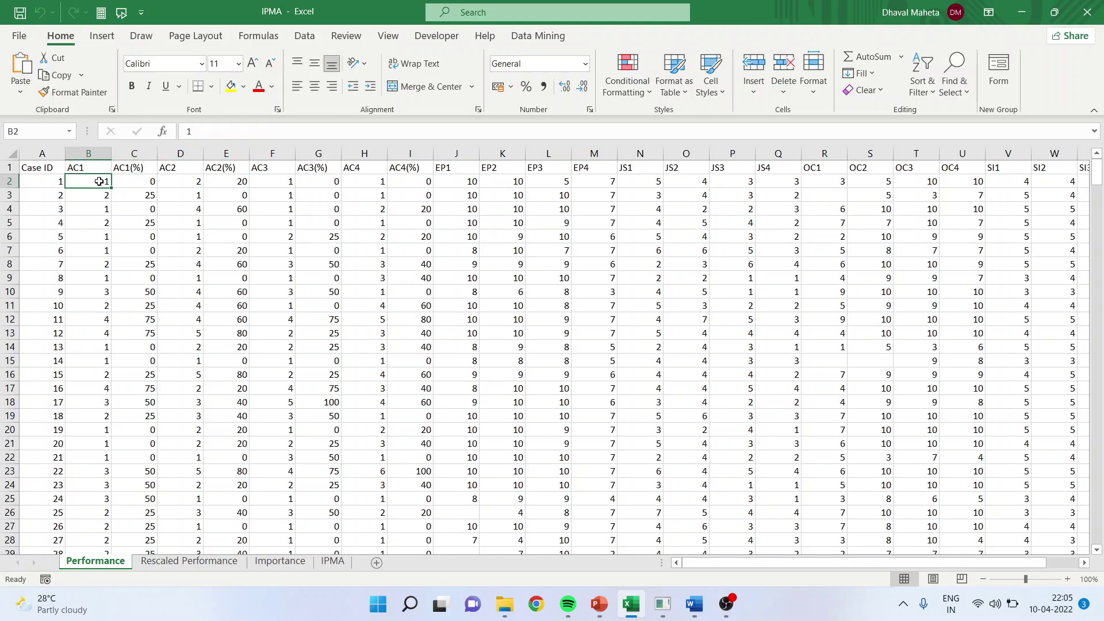
pyautogui.click(144, 180)
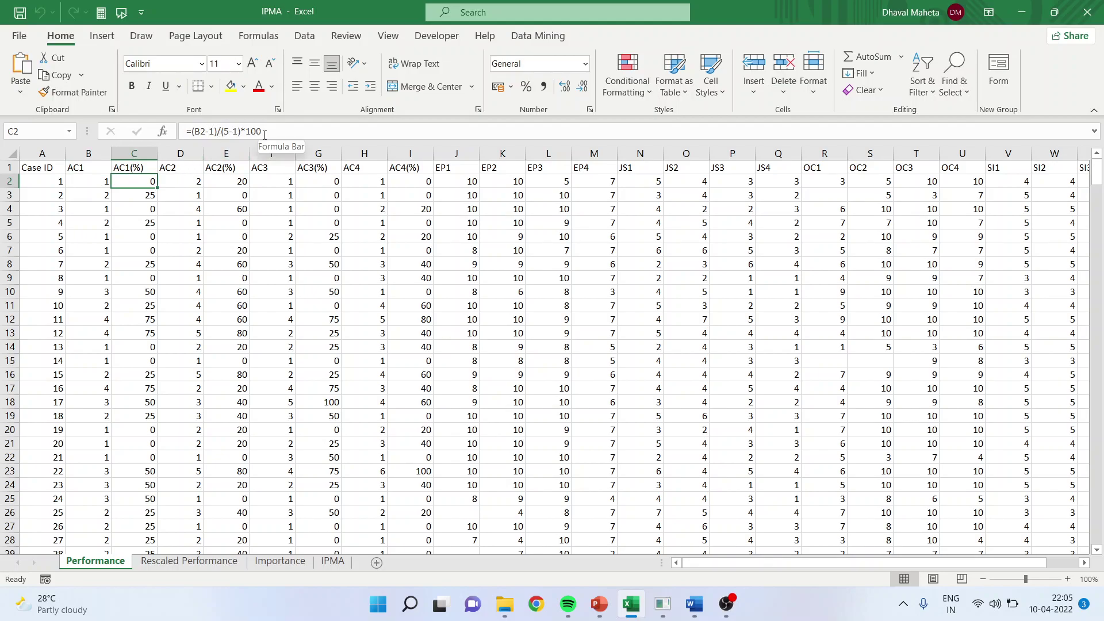
# - Check the row 402 averages 44, 51.05, 44.375, 44.35 and their overall mean 45.94375 in I404
pyautogui.scroll(-8, 407, 308)
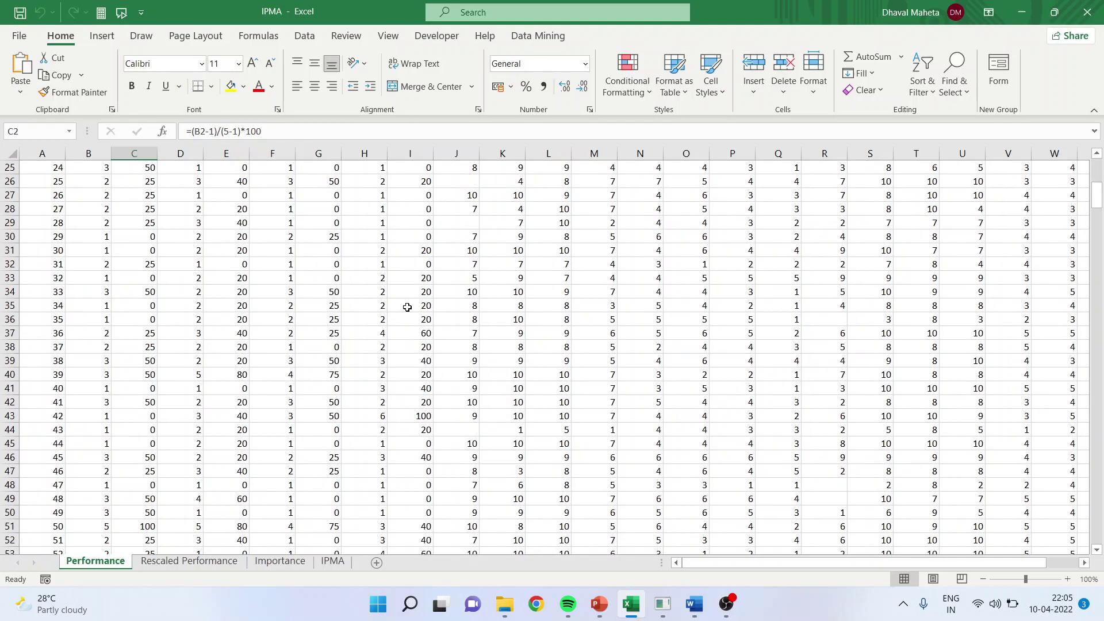
pyautogui.scroll(-20, 407, 307)
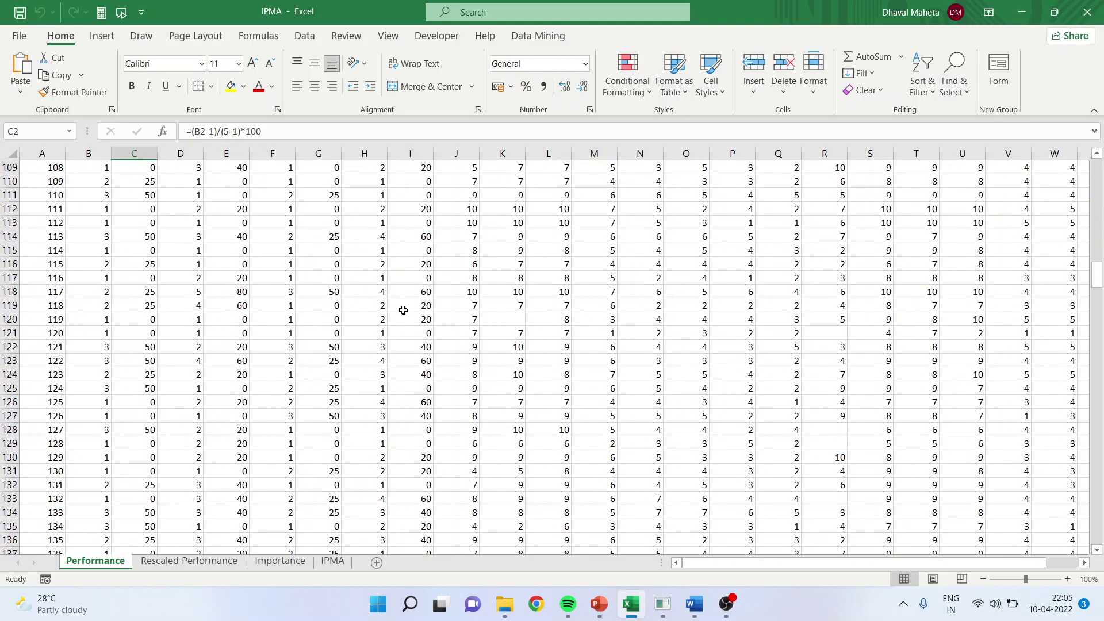
pyautogui.scroll(-20, 403, 310)
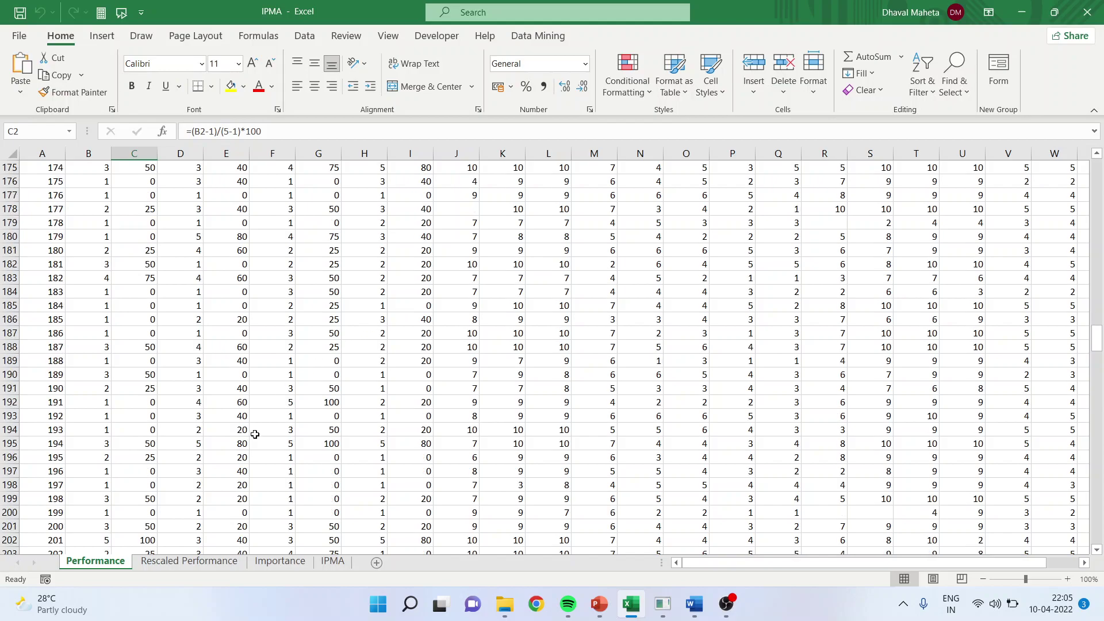
pyautogui.click(255, 434)
pyautogui.scroll(-5, 250, 447)
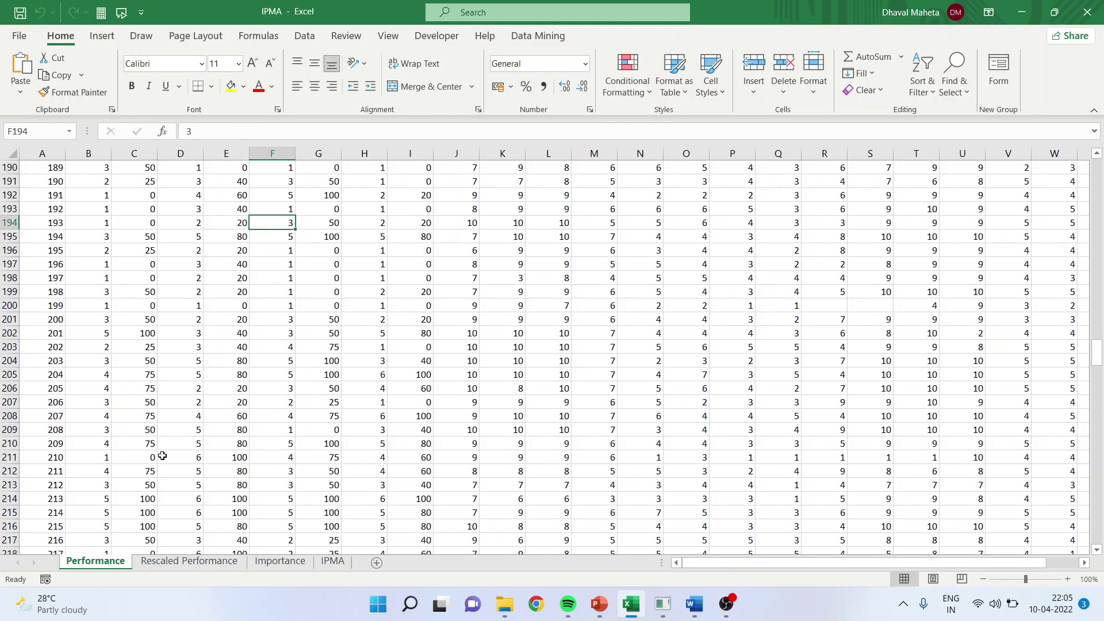
pyautogui.scroll(-18, 162, 456)
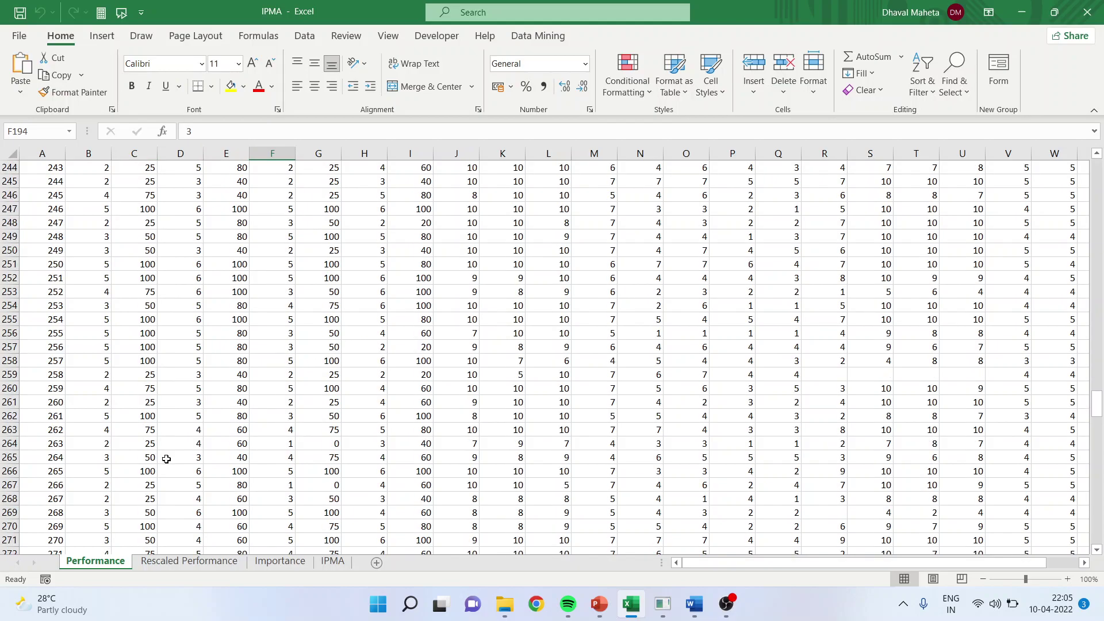
pyautogui.scroll(-20, 166, 458)
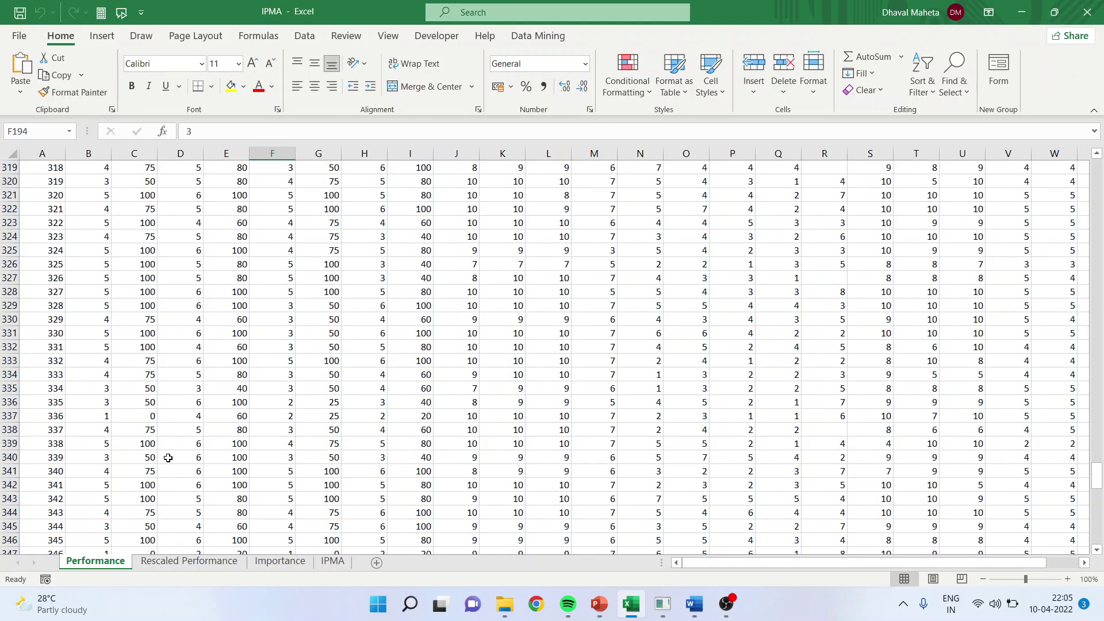
pyautogui.scroll(-19, 168, 457)
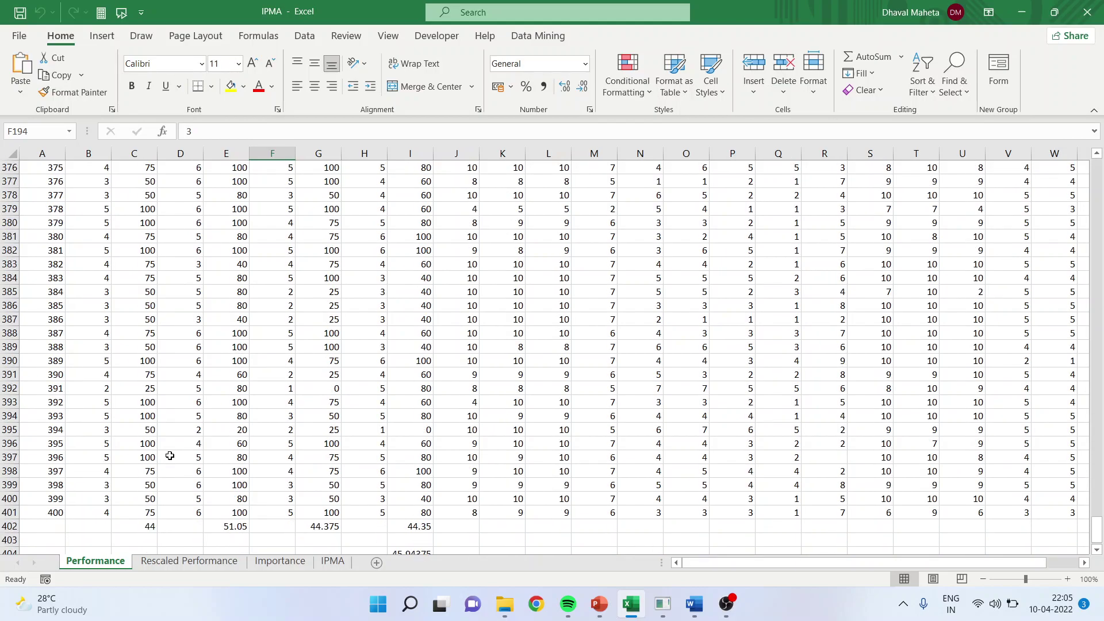
pyautogui.scroll(-1, 169, 456)
pyautogui.click(148, 485)
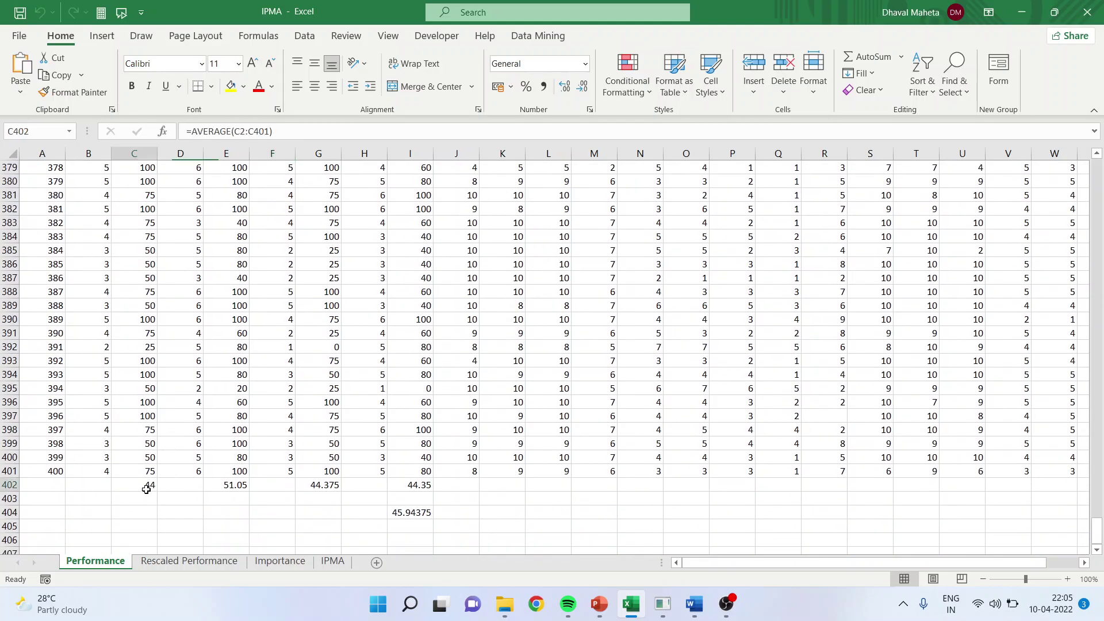
pyautogui.click(241, 486)
pyautogui.click(320, 486)
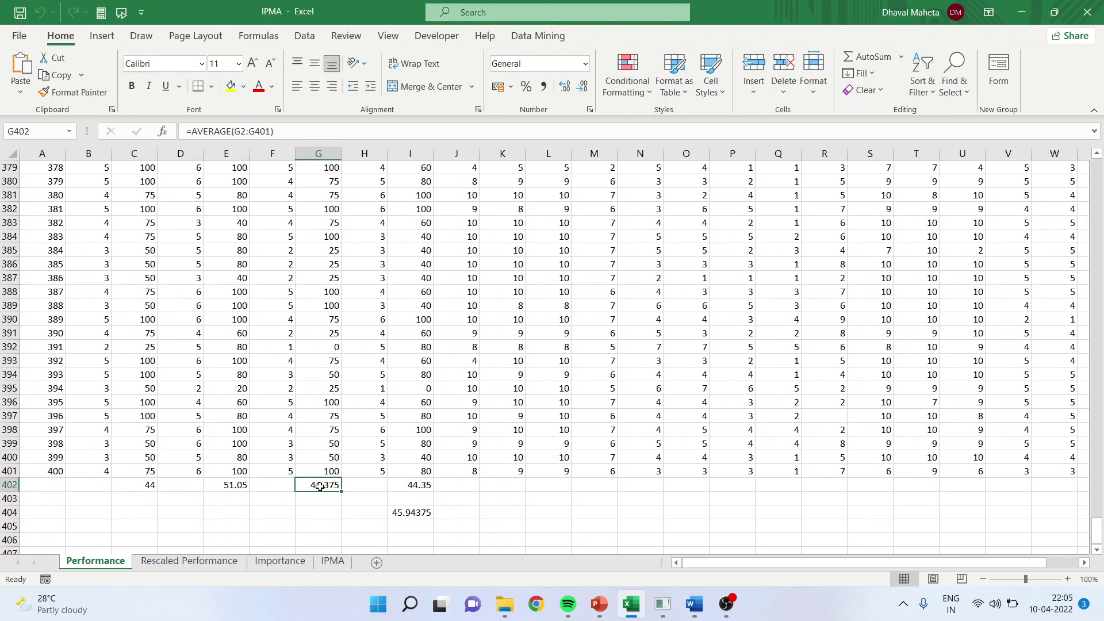
pyautogui.click(417, 486)
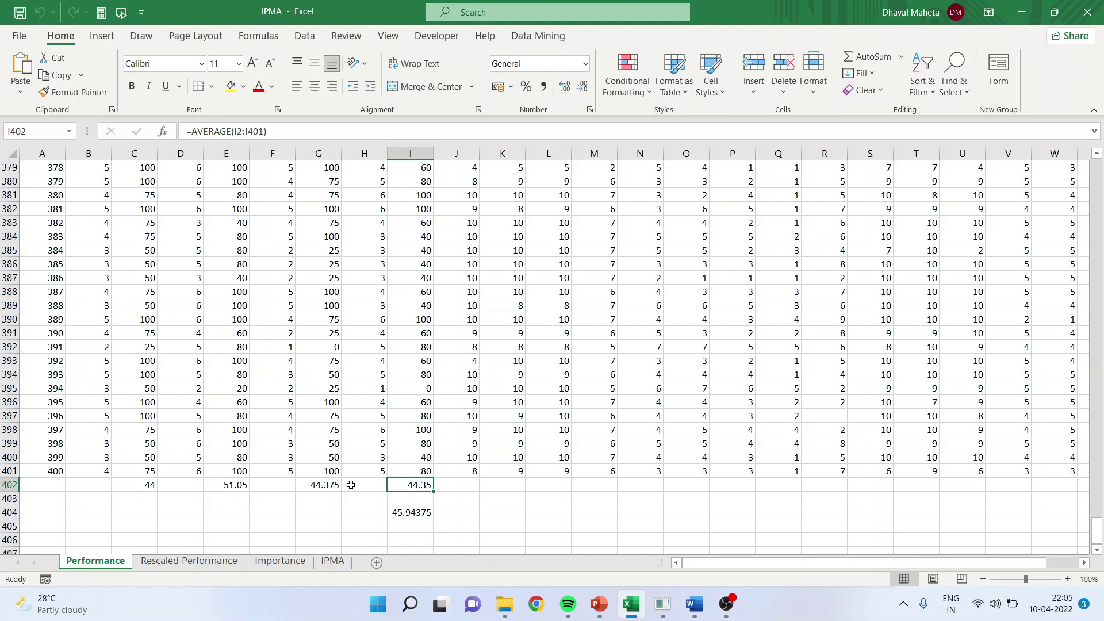
pyautogui.click(405, 514)
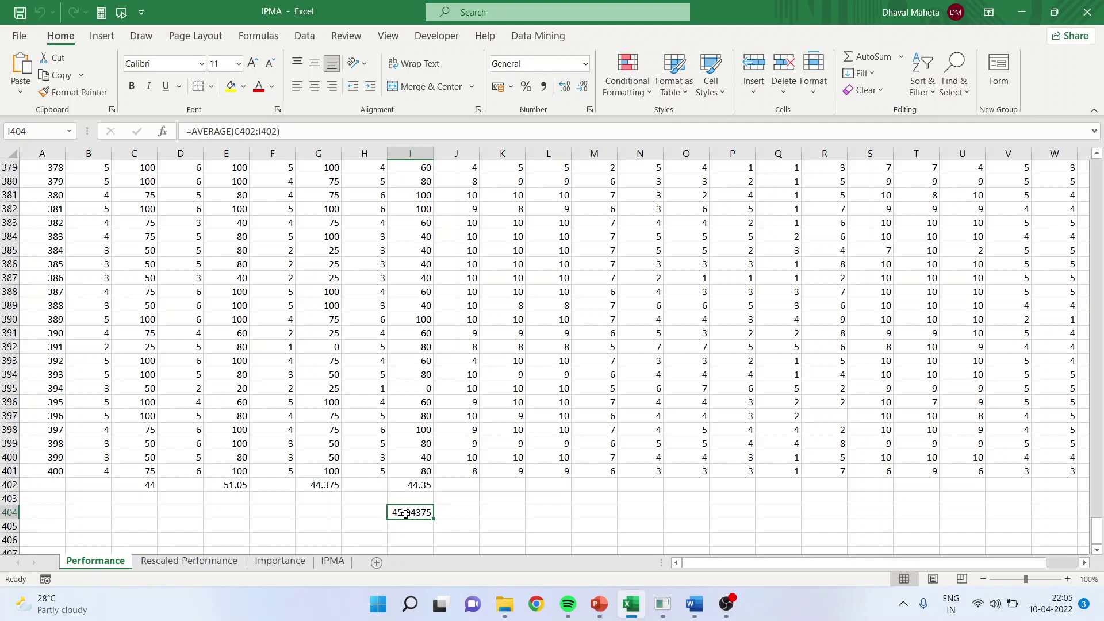
# - Compare the Co-workers importance and performance cells on the IPMA sheet with the Performance sheet
pyautogui.click(280, 562)
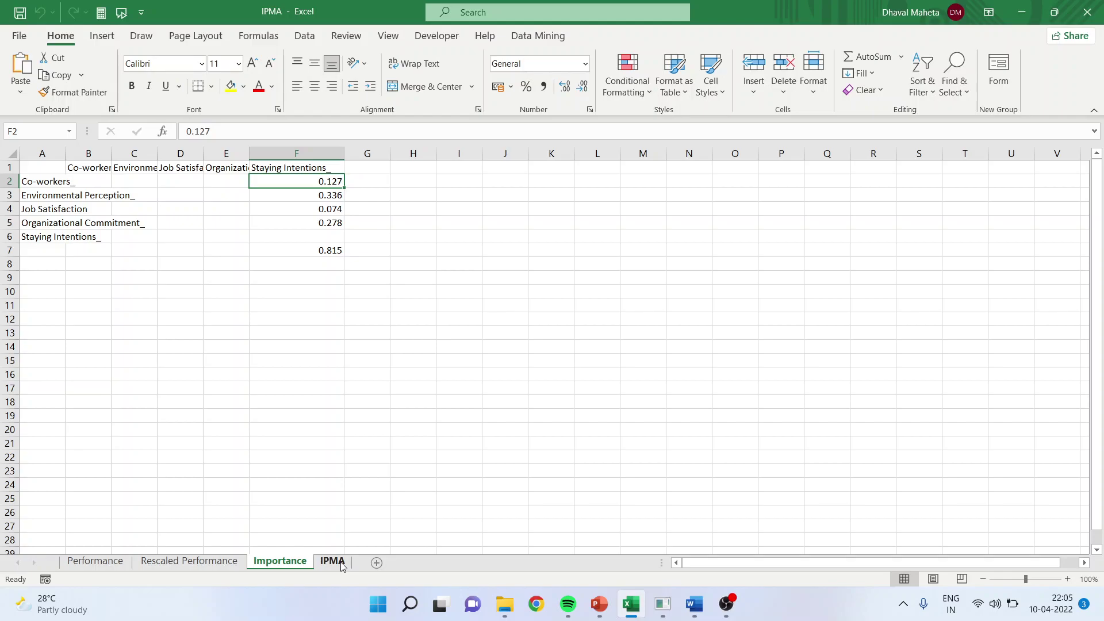
pyautogui.click(332, 562)
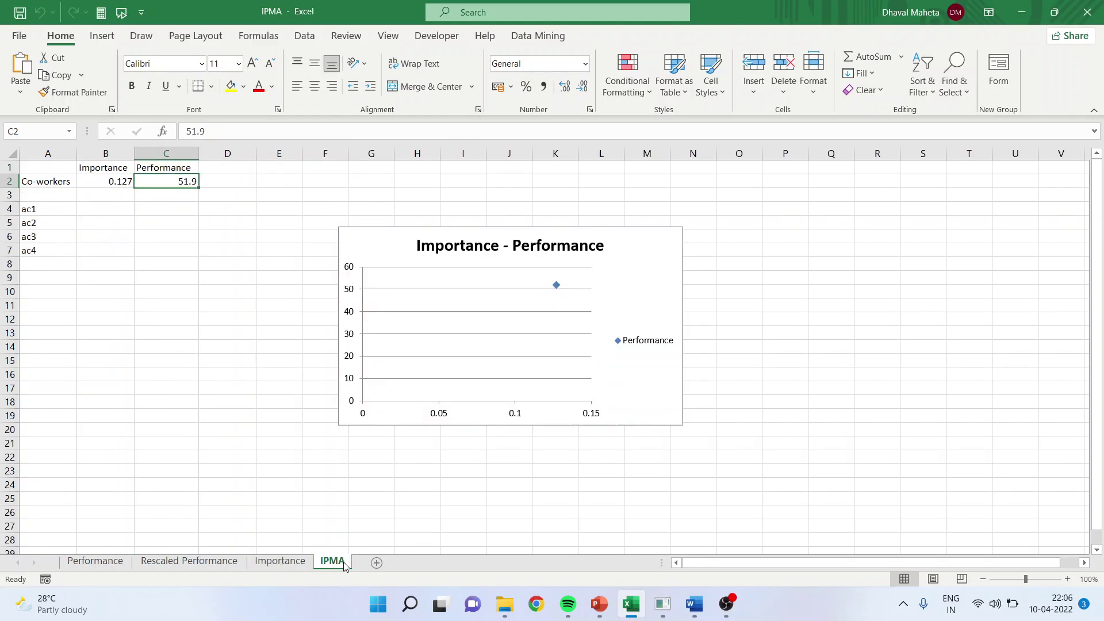
pyautogui.click(108, 181)
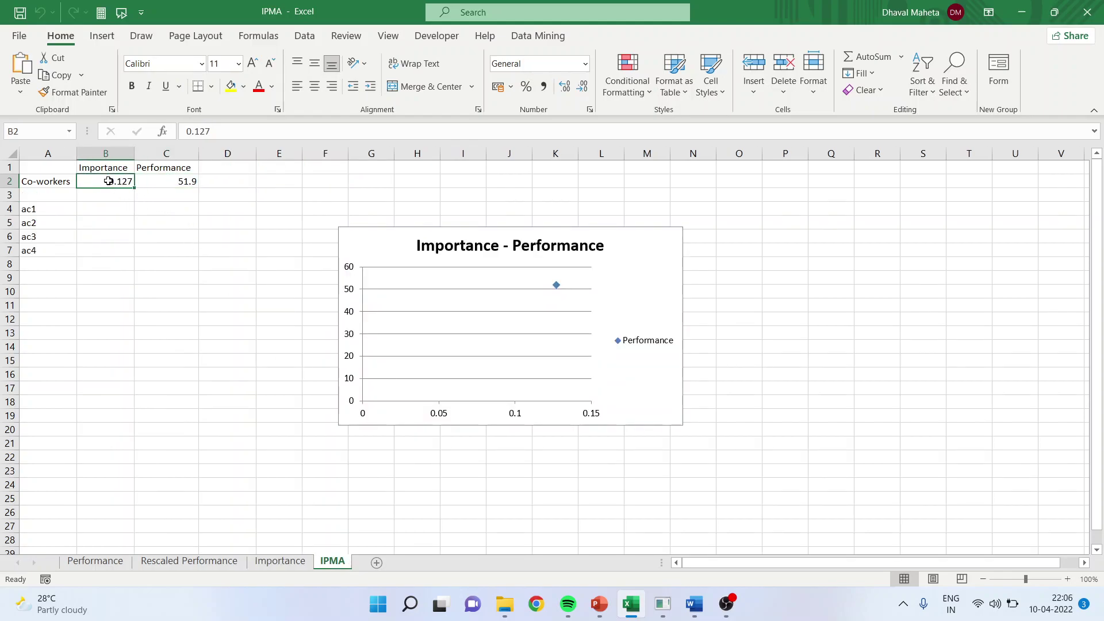
pyautogui.click(168, 182)
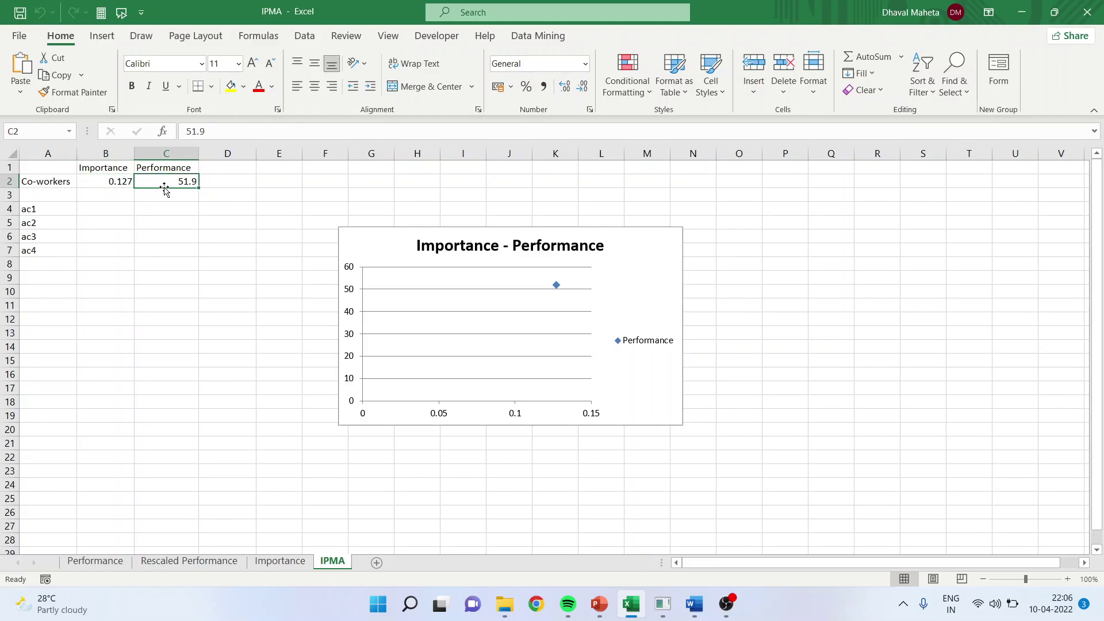
pyautogui.click(96, 563)
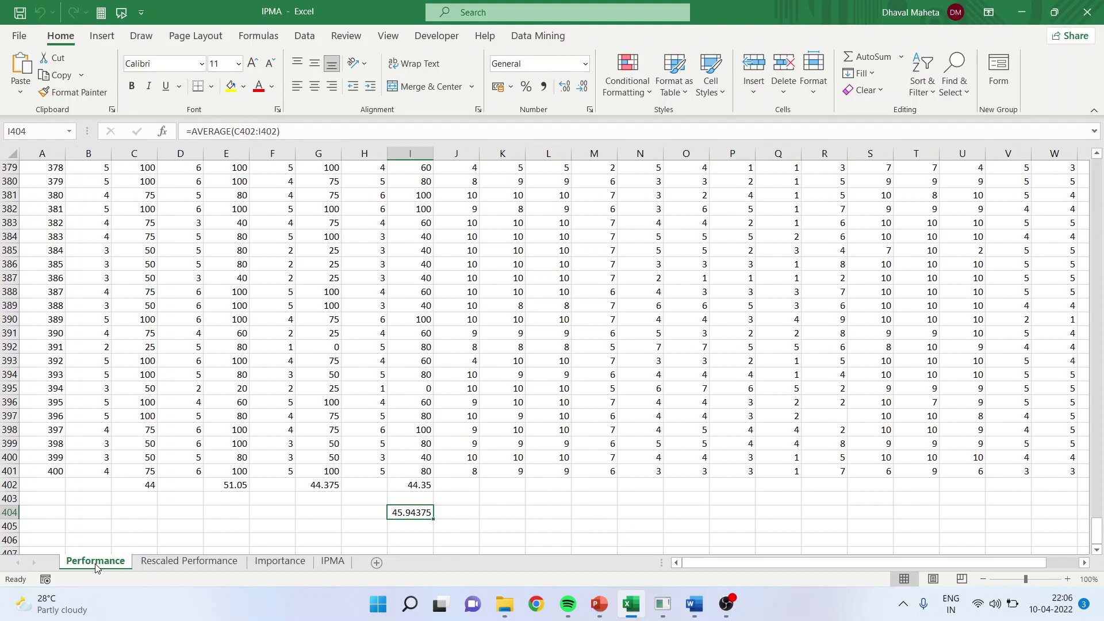
pyautogui.click(332, 562)
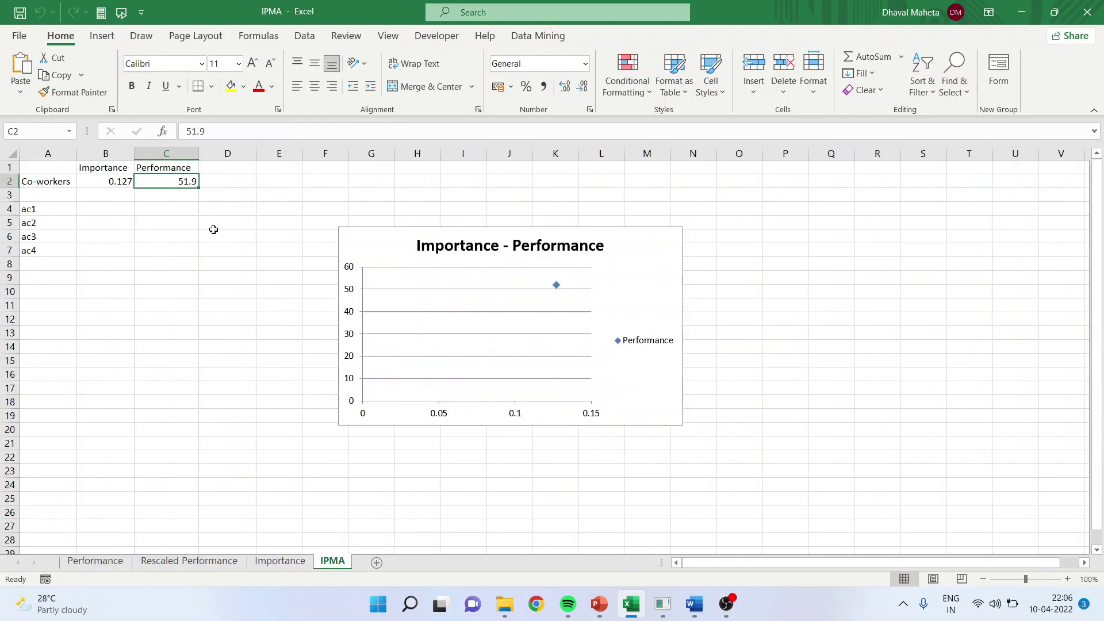
# - Enter 45.94 as the Co-workers performance in C2 and check the updated IPMA chart
pyautogui.write('45')
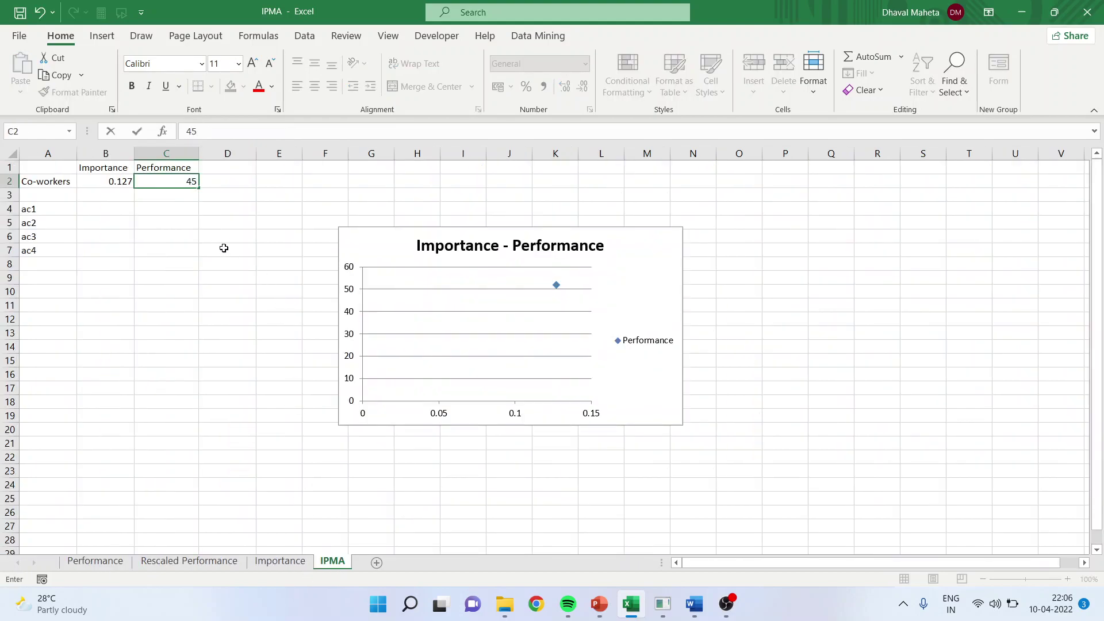
pyautogui.write('.94')
pyautogui.press('Return')
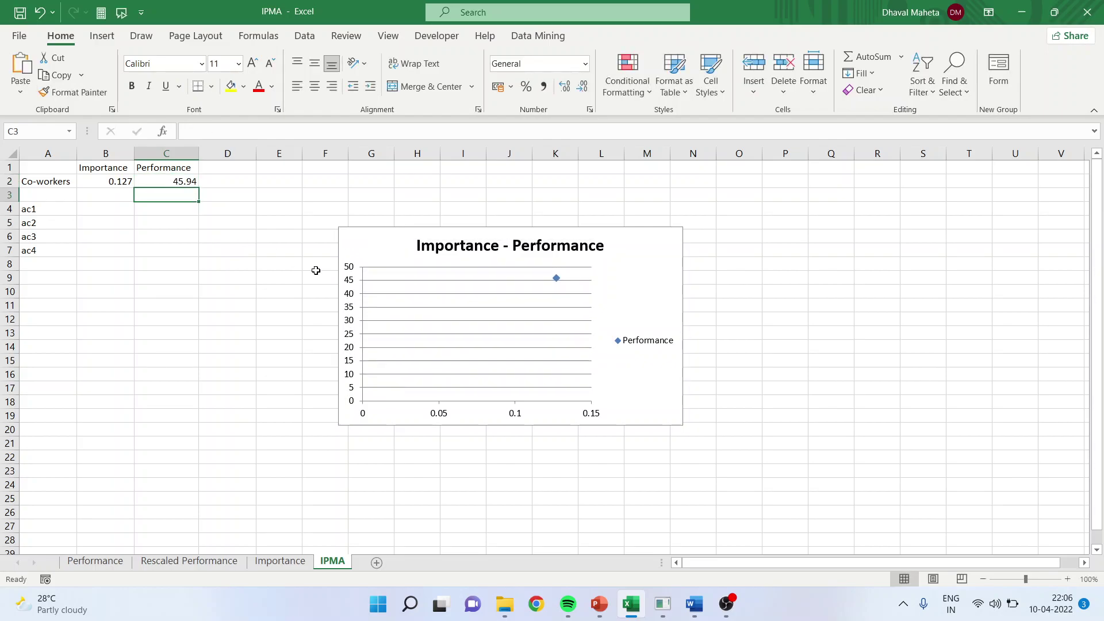
pyautogui.click(637, 393)
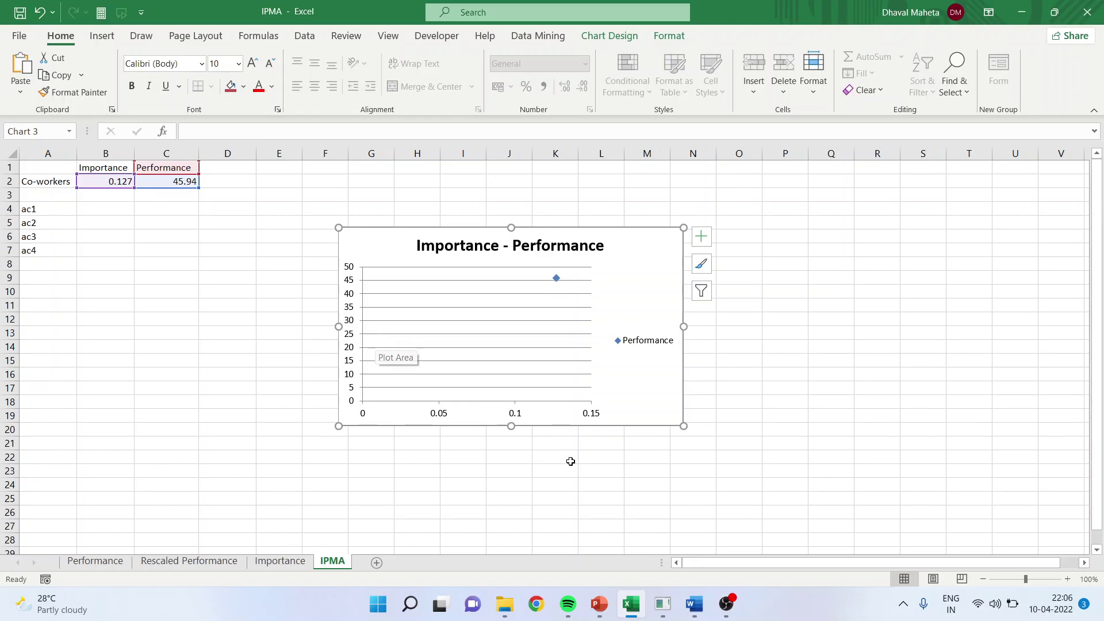
pyautogui.click(599, 604)
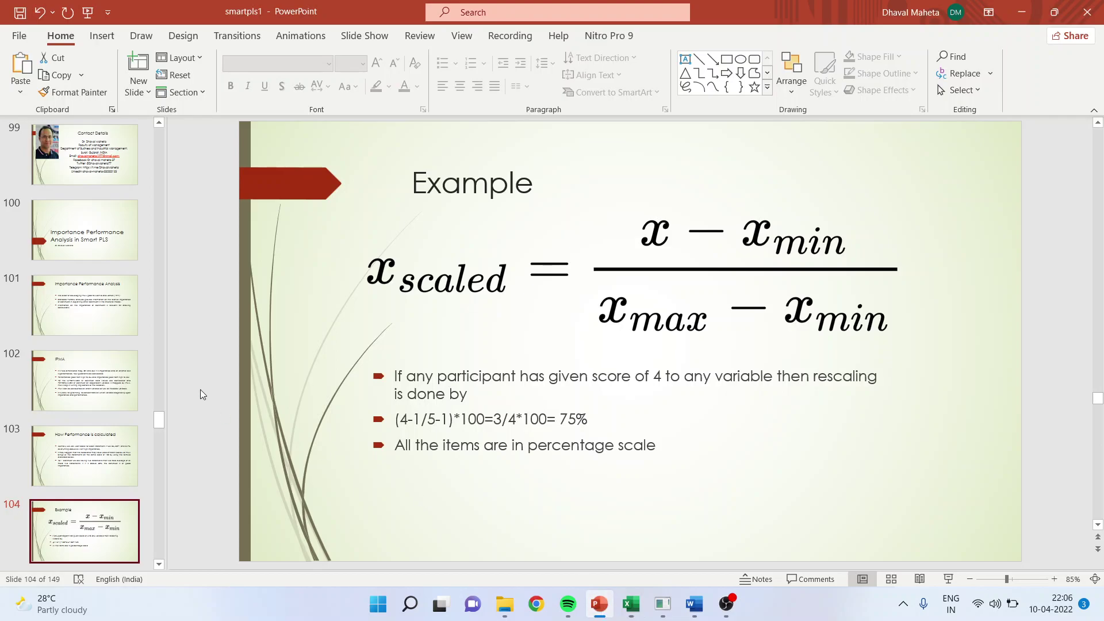
# - Browse from the IPMA overview slide through 'Conditions for using IPMA' to the four-quadrant slide 106
pyautogui.click(89, 384)
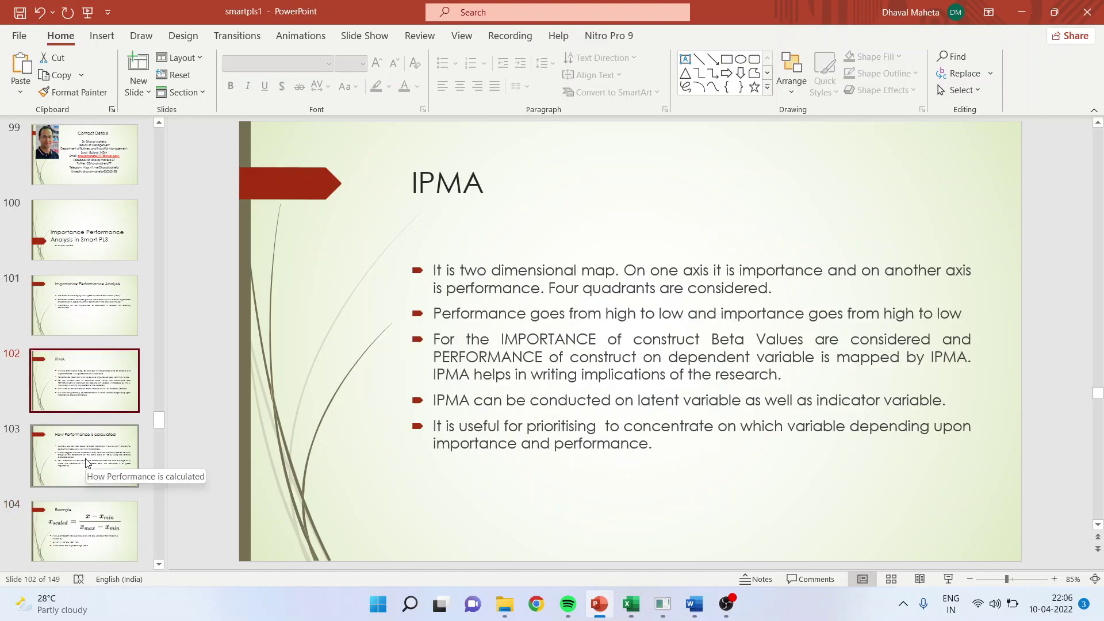
pyautogui.click(159, 564)
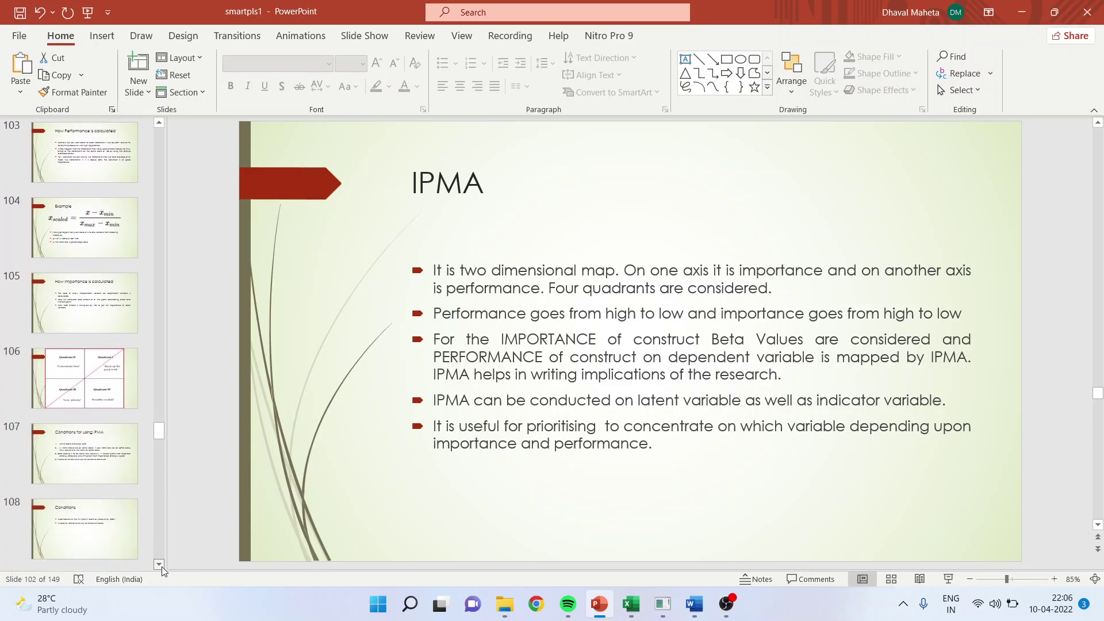
pyautogui.click(84, 436)
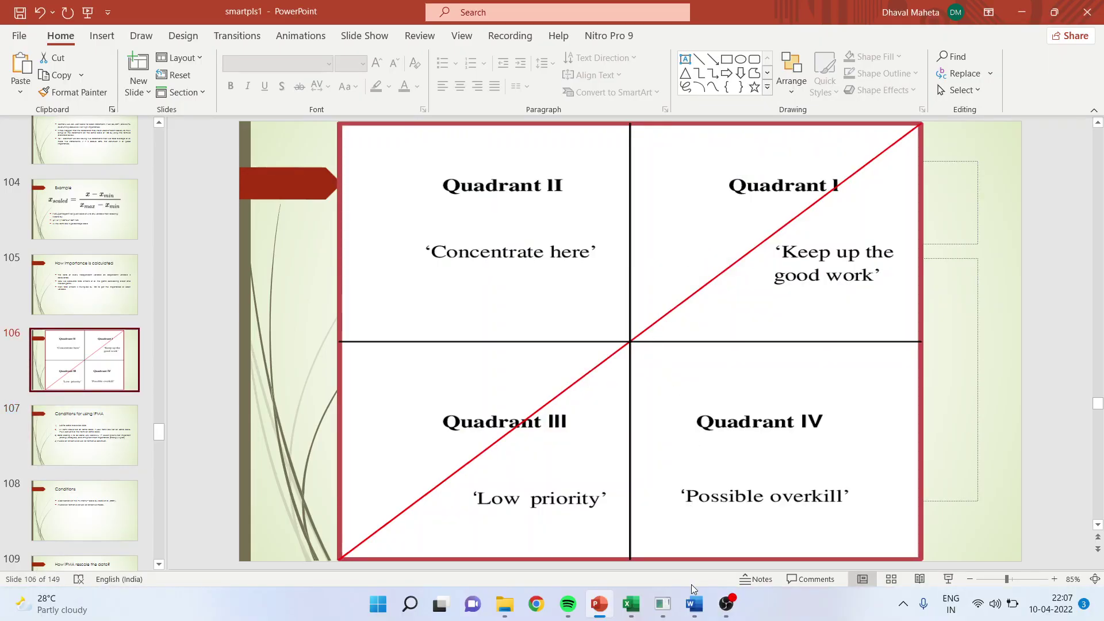
# - Add a row 3 below Co-workers with importance 0.5 and performance 50%
pyautogui.click(630, 604)
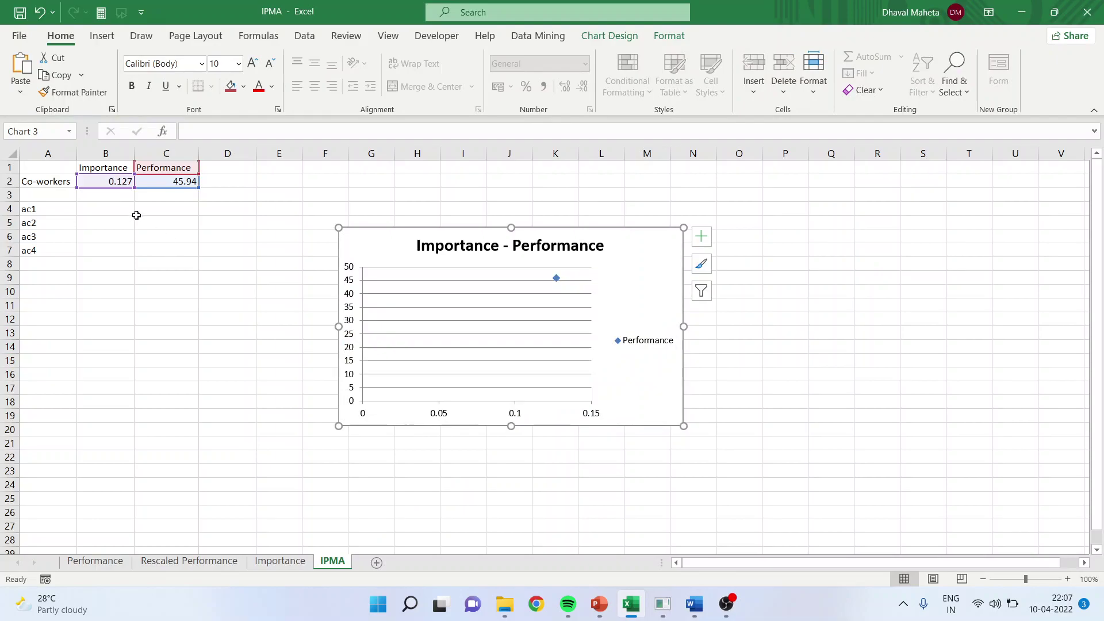
pyautogui.click(119, 212)
pyautogui.click(109, 193)
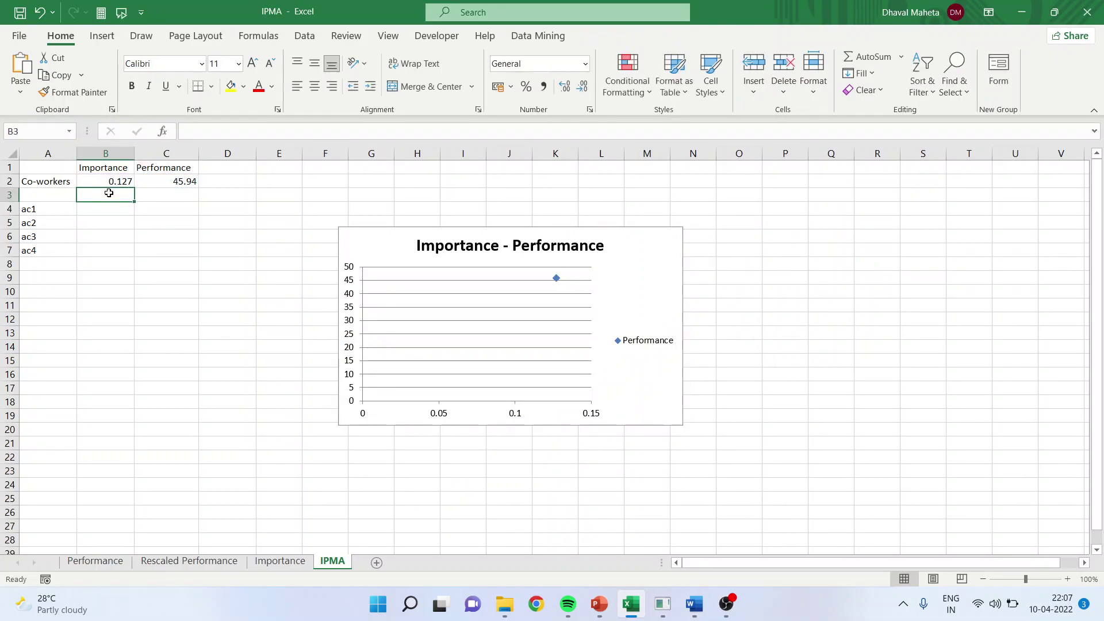
pyautogui.write('0.5')
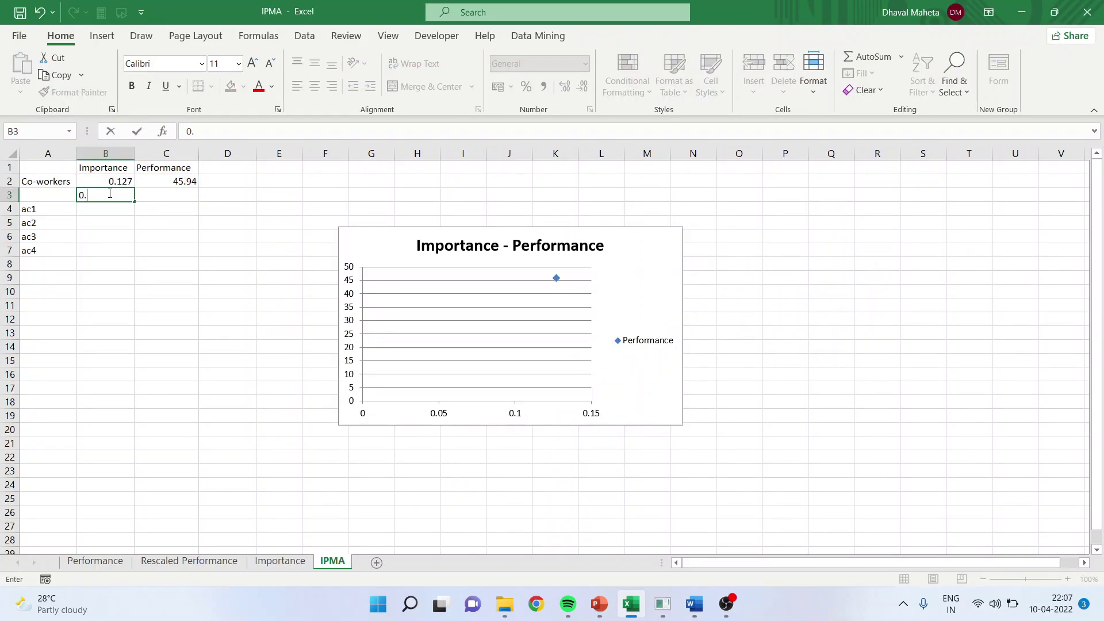
pyautogui.click(179, 195)
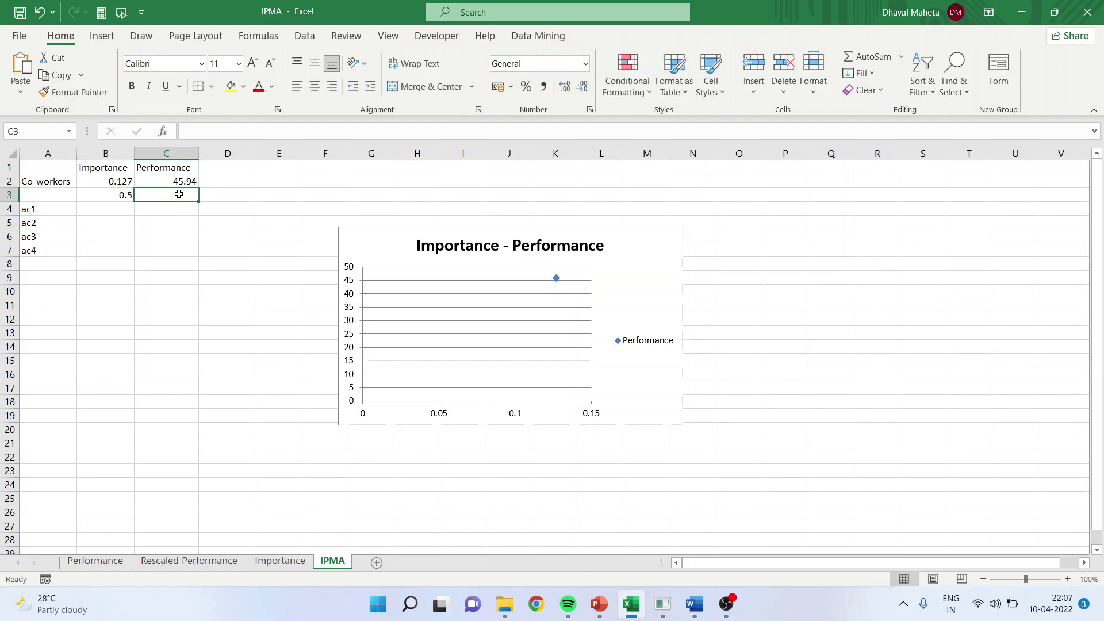
pyautogui.write('50%')
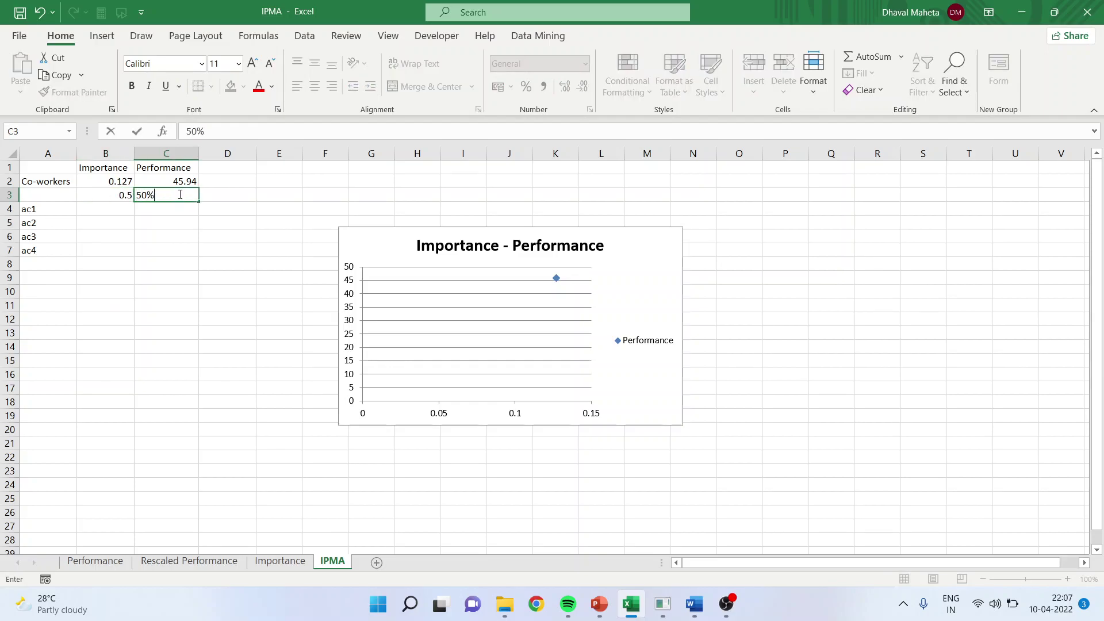
pyautogui.click(237, 198)
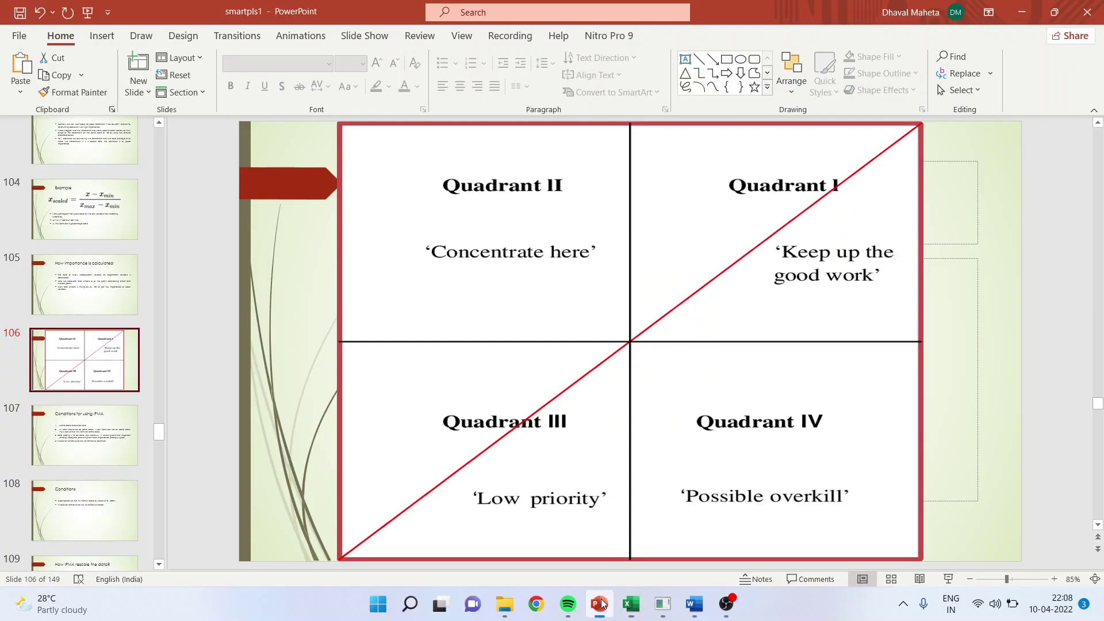
# - Go over slide 106's four IPMA quadrants, then bring back SmartPLS's Path Coefficients report
pyautogui.click(599, 604)
pyautogui.press('XF86AudioRaiseVolume')
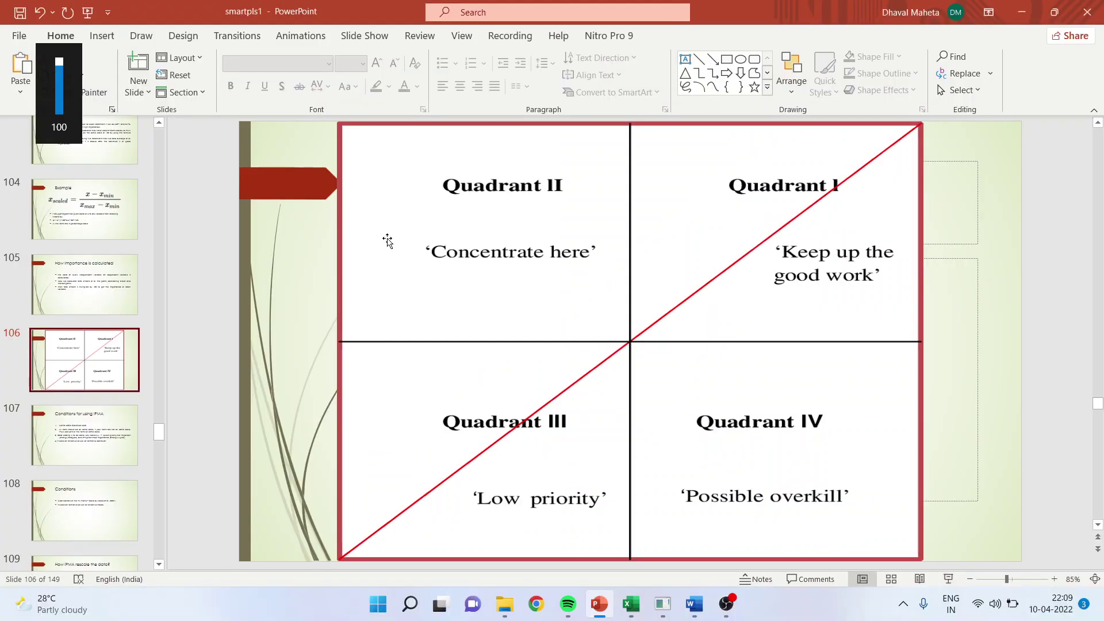
pyautogui.click(663, 605)
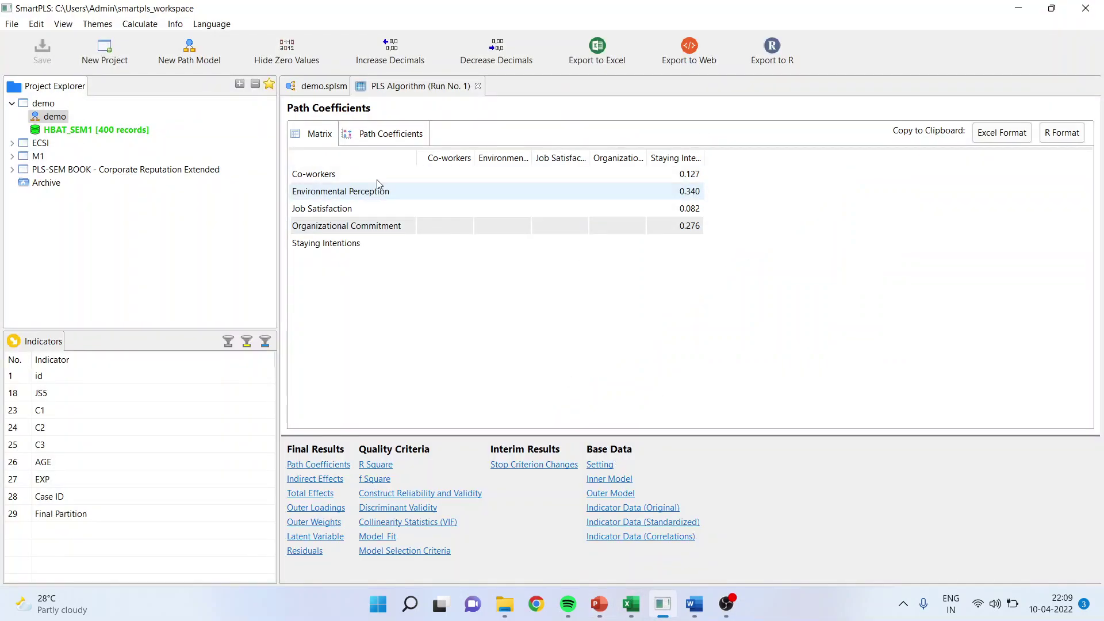
# - Set up an Importance-Performance Map Analysis with every indicator's range set to Min 1, Max 5
pyautogui.click(312, 87)
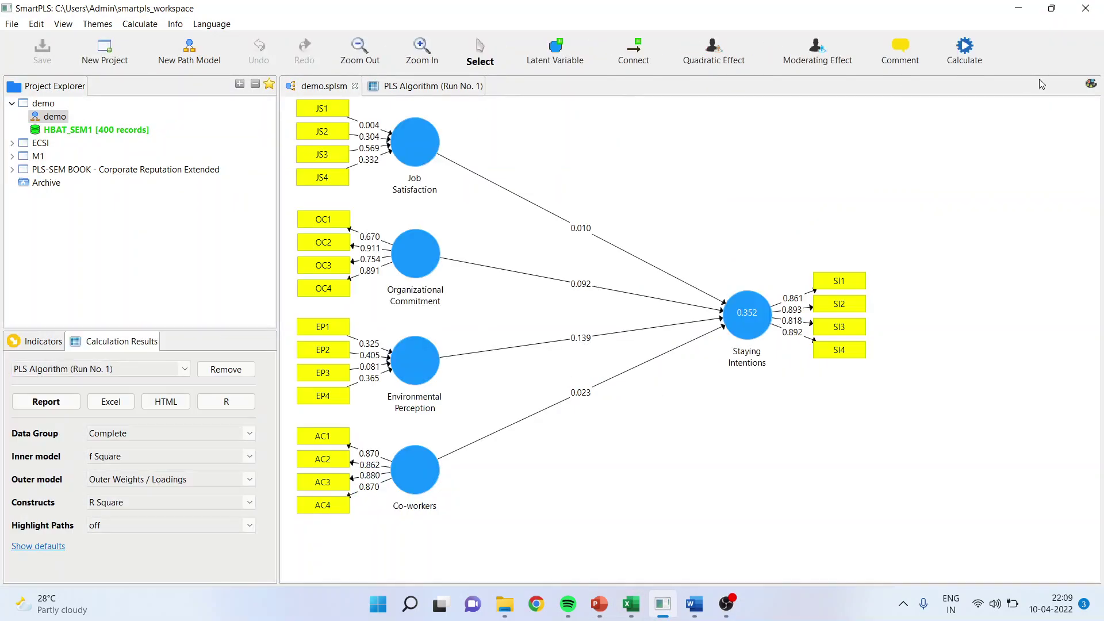
pyautogui.click(961, 55)
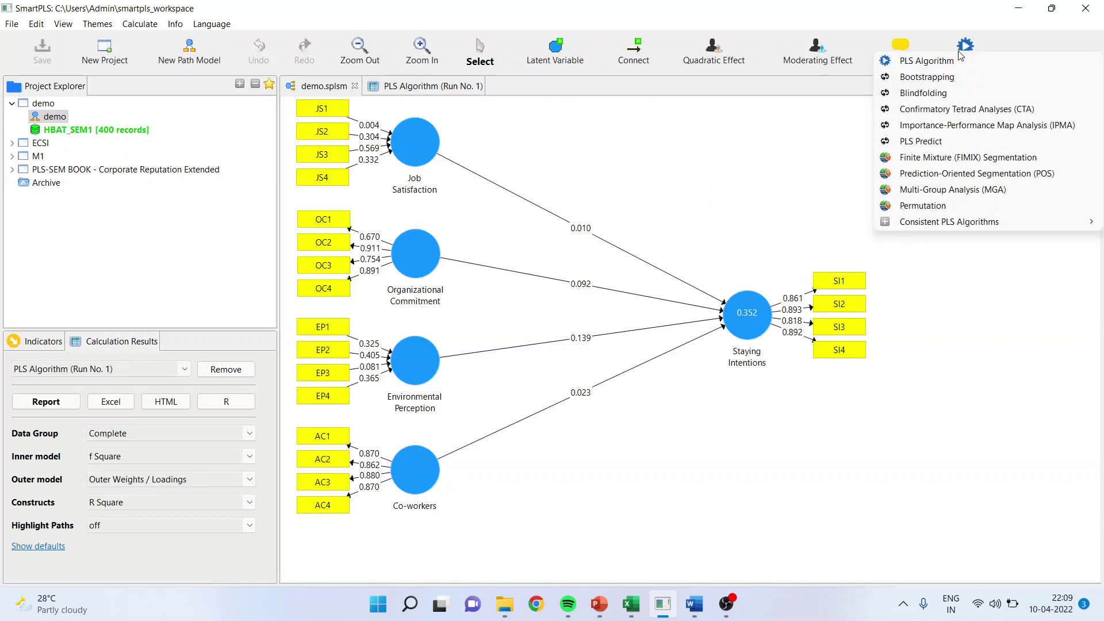
pyautogui.click(969, 125)
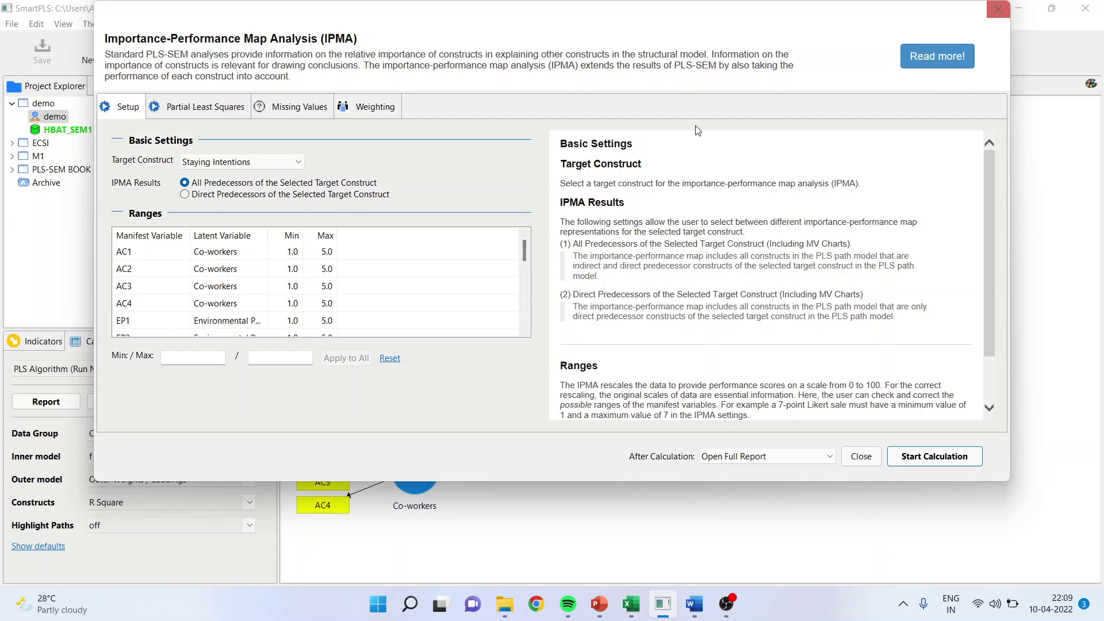
pyautogui.click(194, 359)
pyautogui.write('1')
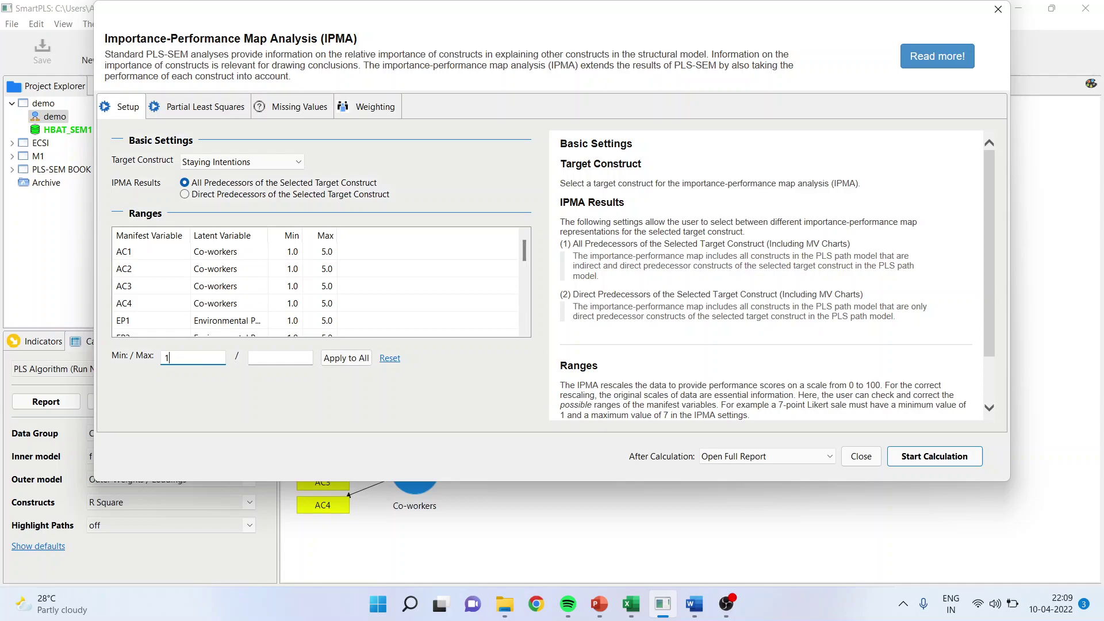
pyautogui.click(270, 360)
pyautogui.write('5')
pyautogui.moveTo(526, 253)
pyautogui.mouseDown()
pyautogui.moveTo(523, 284)
pyautogui.moveTo(529, 245)
pyautogui.mouseUp()
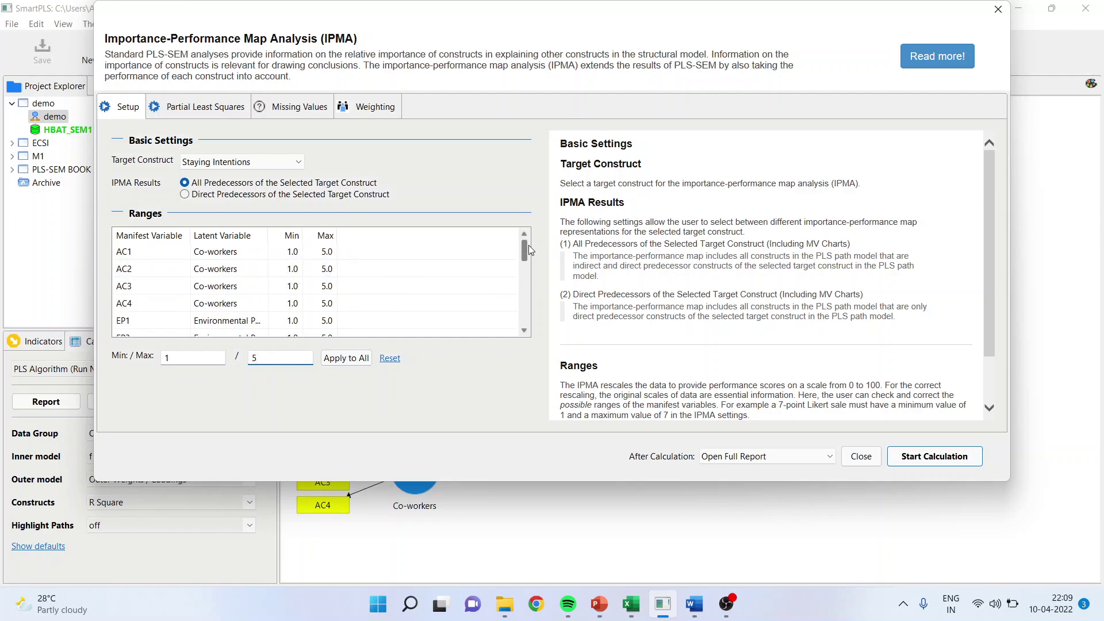
pyautogui.click(347, 363)
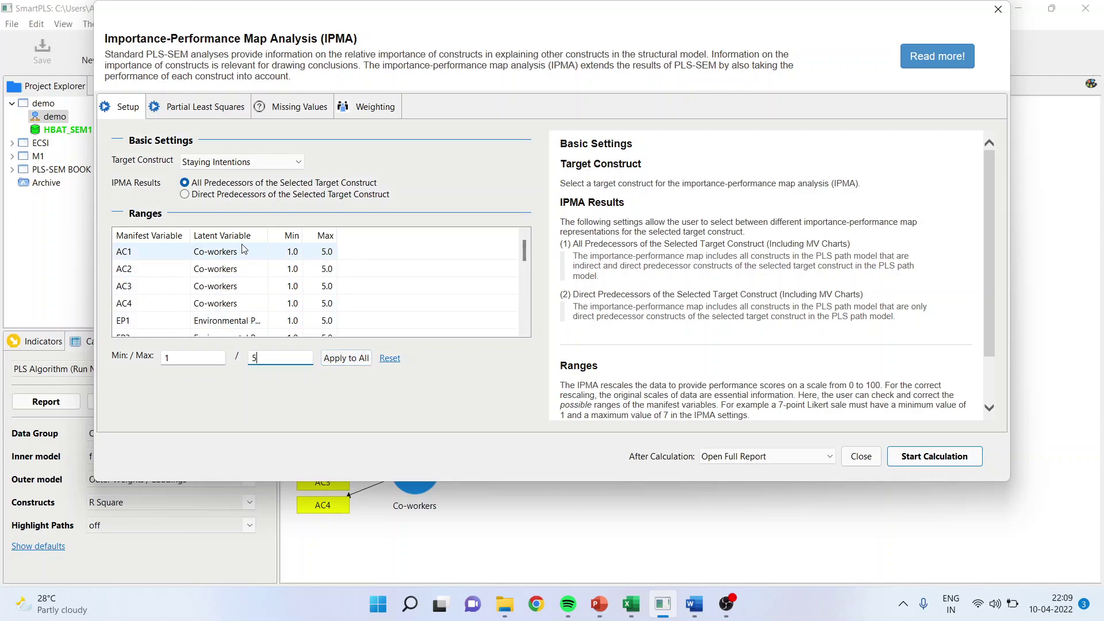
# - Keep Staying Intentions as the target construct, reapply the 1–5 range, and run the IPMA
pyautogui.click(298, 164)
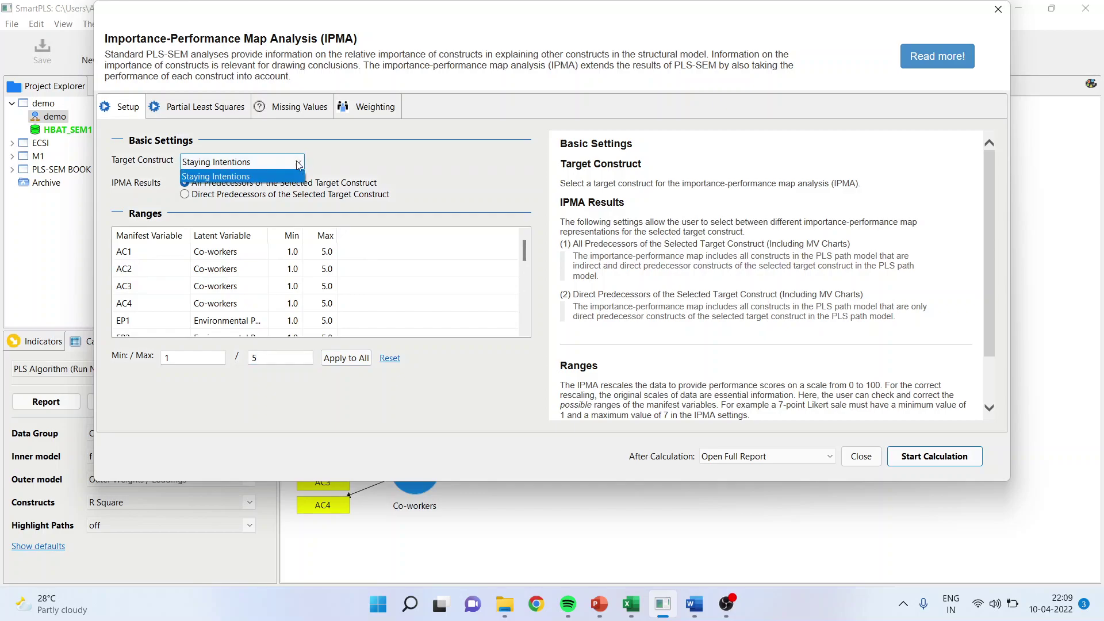
pyautogui.click(265, 180)
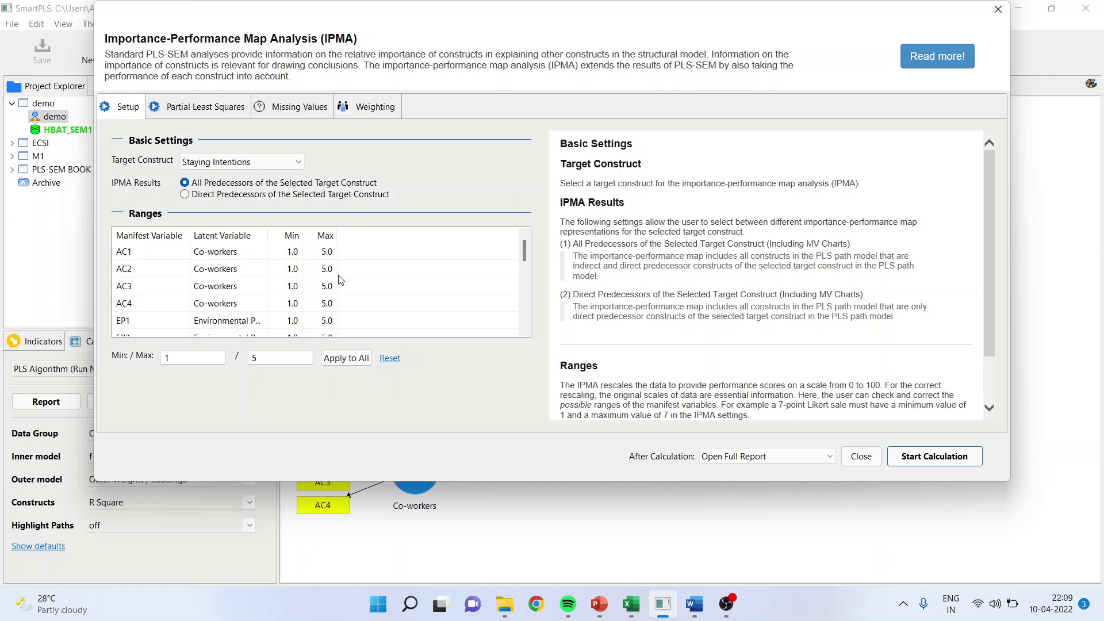
pyautogui.click(347, 360)
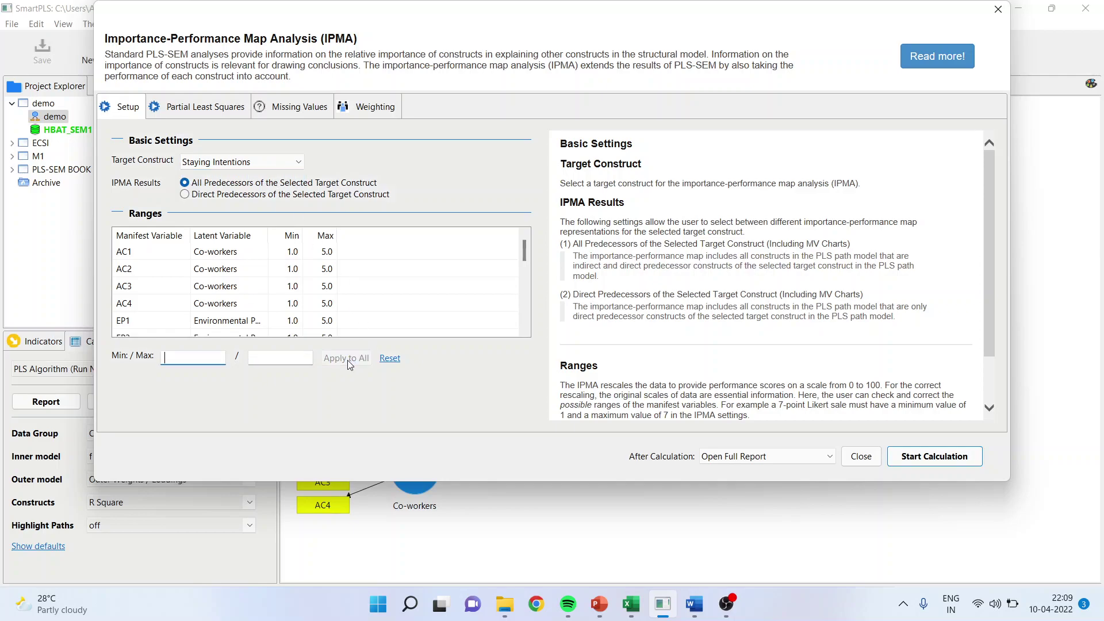
pyautogui.click(926, 459)
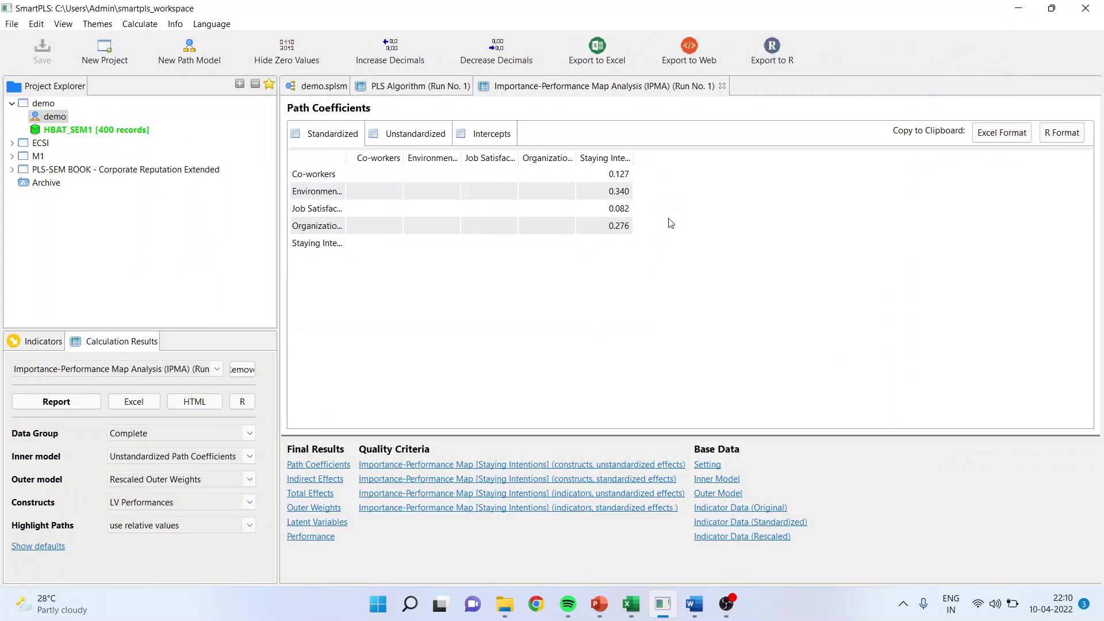
# - Display the constructs' standardized-effects Importance-Performance Map and open Setup Chart Size to copy it
pyautogui.click(582, 485)
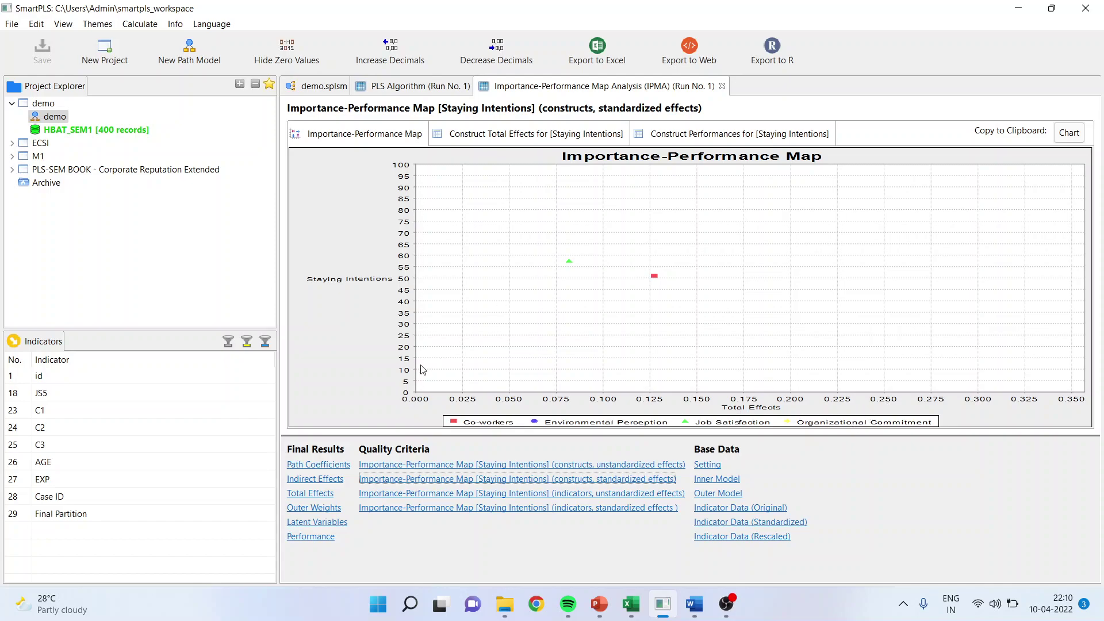
pyautogui.click(1071, 134)
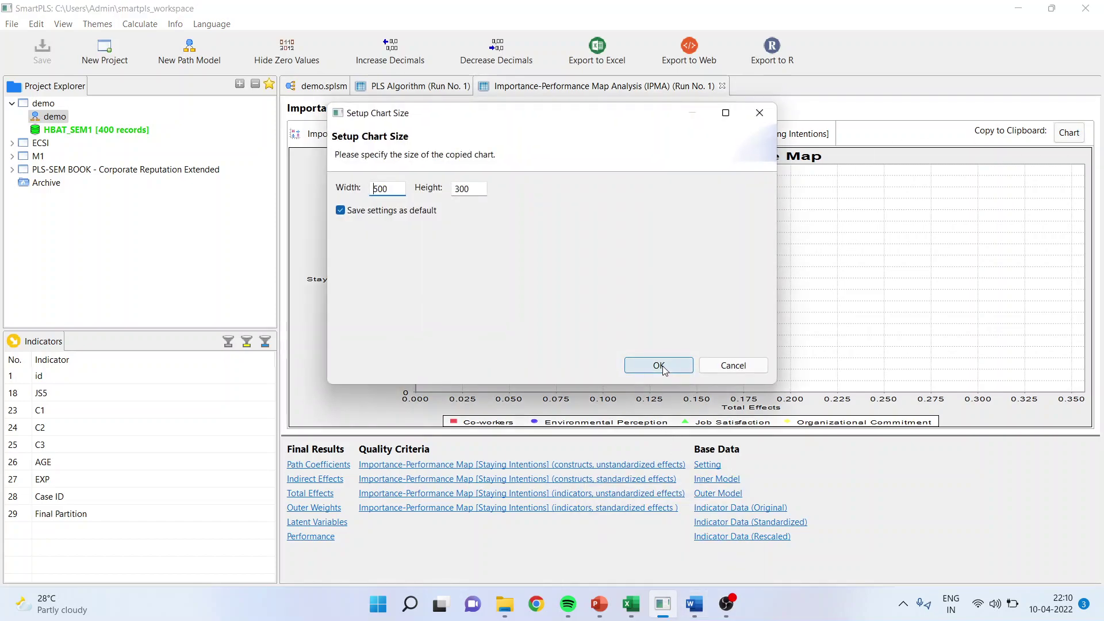
# - Confirm the chart size and paste the Importance-Performance Map into the blank Word document
pyautogui.click(659, 366)
pyautogui.click(695, 603)
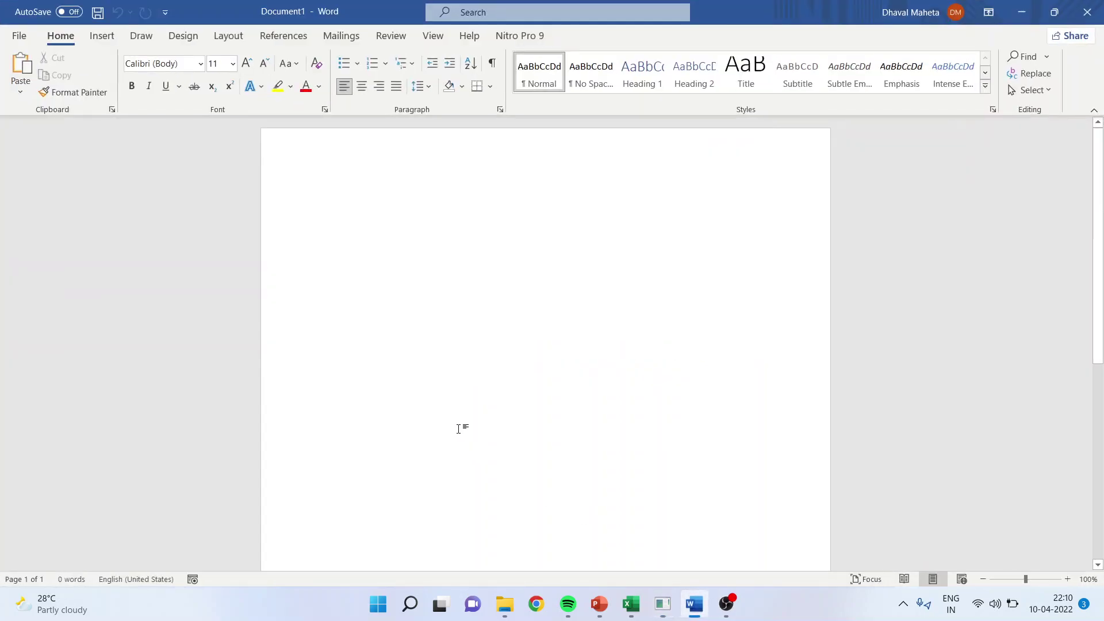
pyautogui.hotkey('ctrl', 'v')
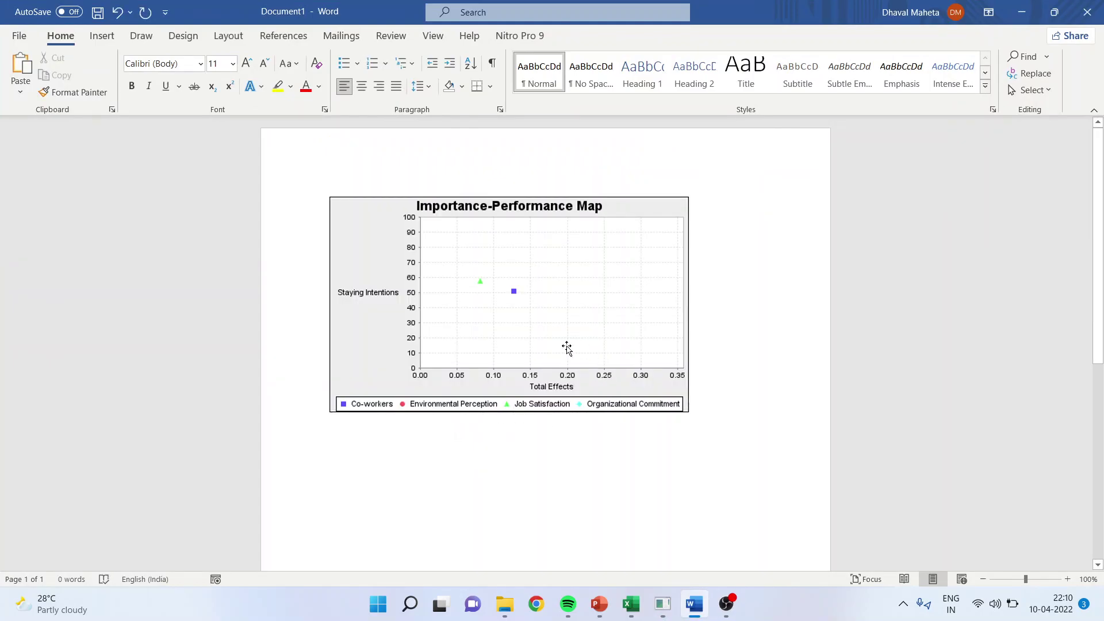
pyautogui.click(620, 364)
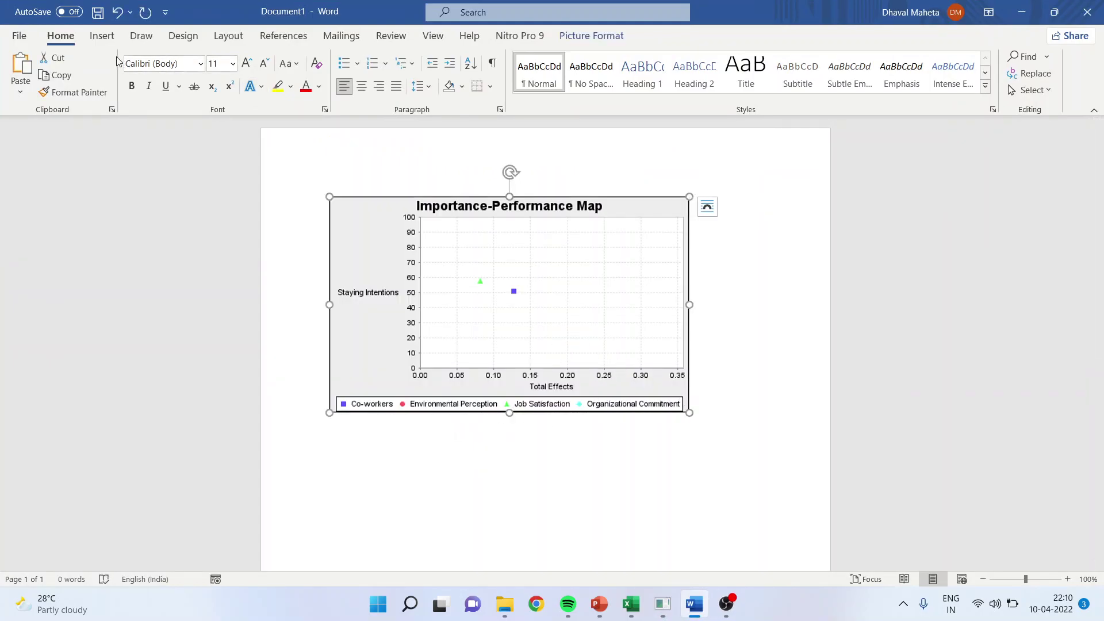
# - Switch the page to landscape and enlarge the map to nearly the full page width
pyautogui.click(226, 39)
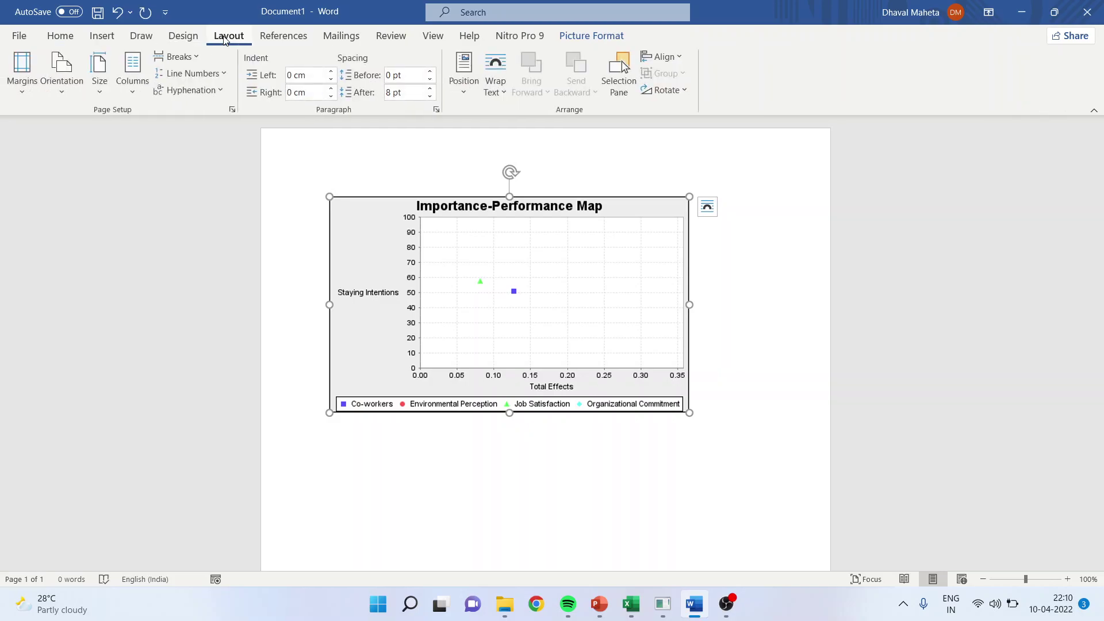
pyautogui.click(63, 92)
pyautogui.click(80, 150)
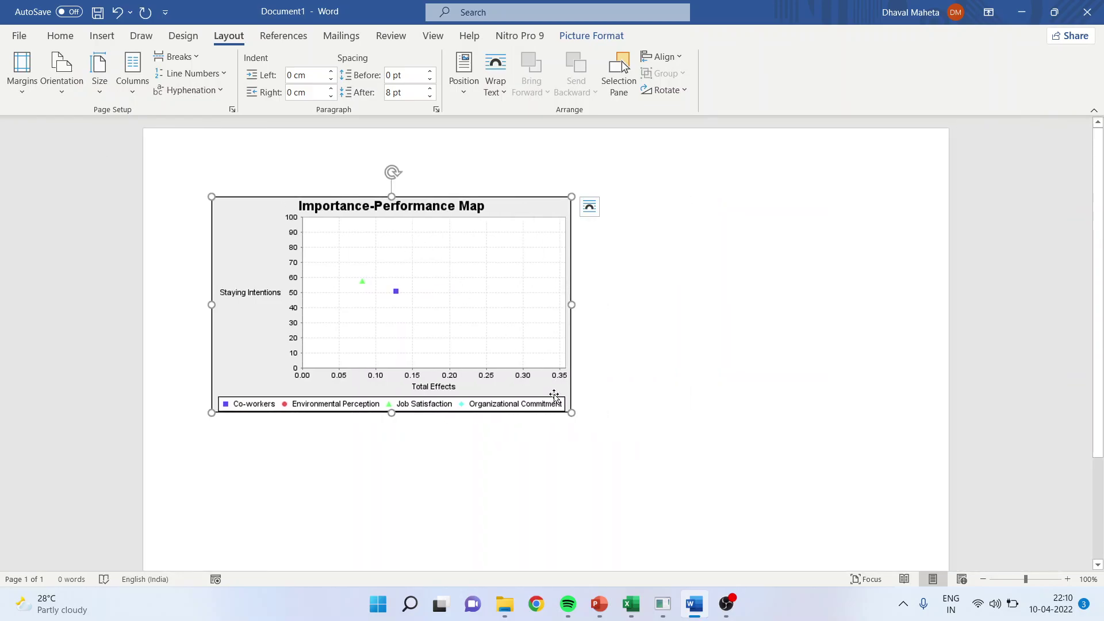
pyautogui.moveTo(572, 413); pyautogui.dragTo(811, 518)
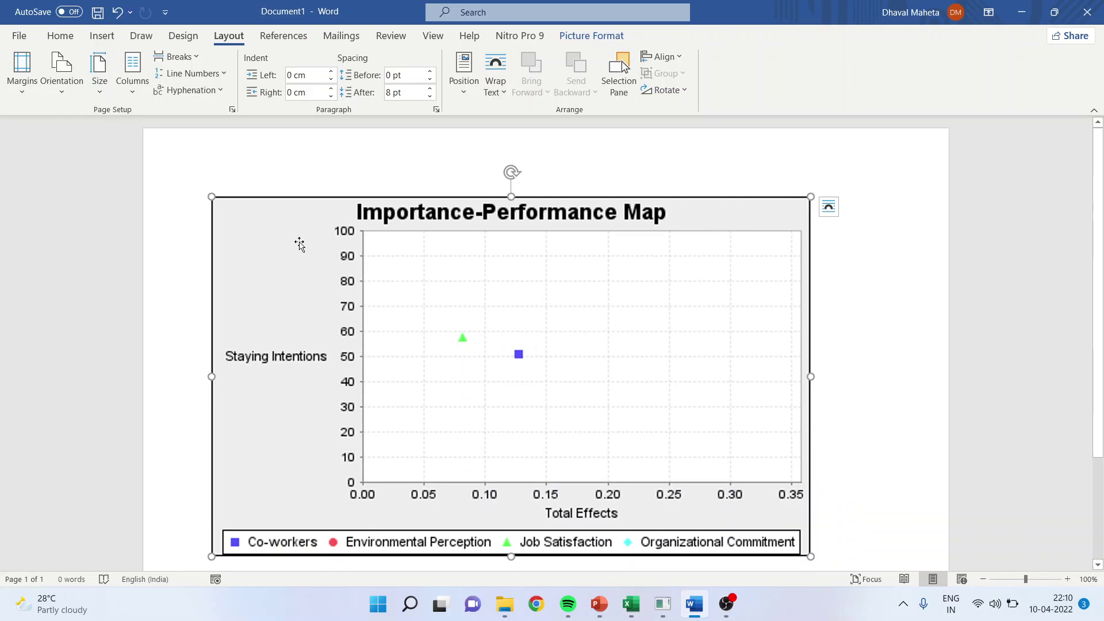
pyautogui.click(141, 36)
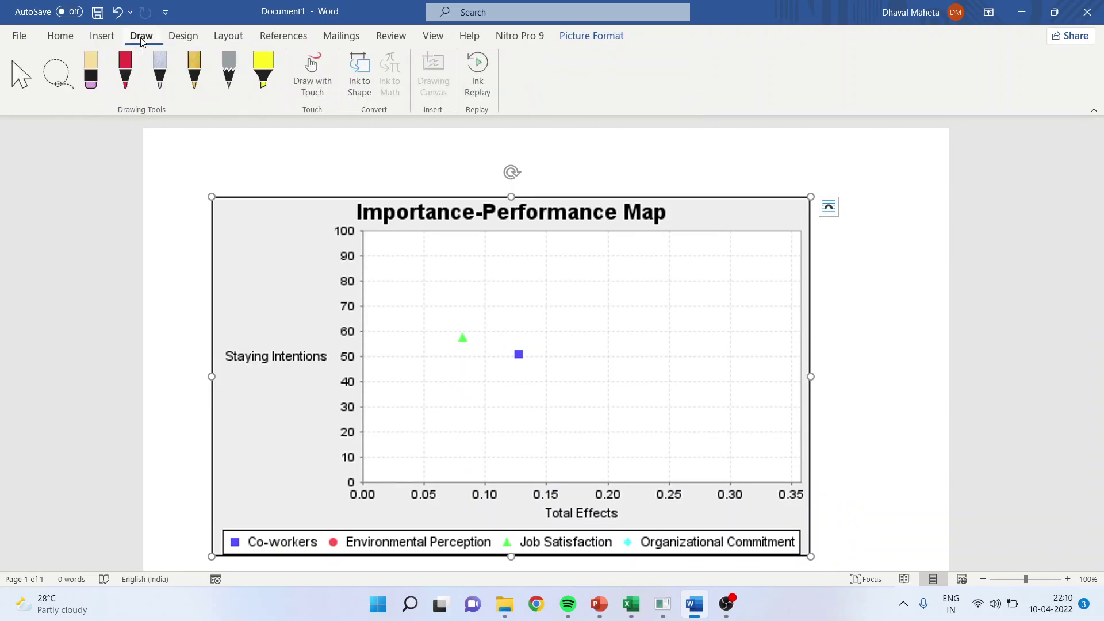
# - Pick the pen with red ink and draw a horizontal line across the map at performance 50
pyautogui.click(126, 71)
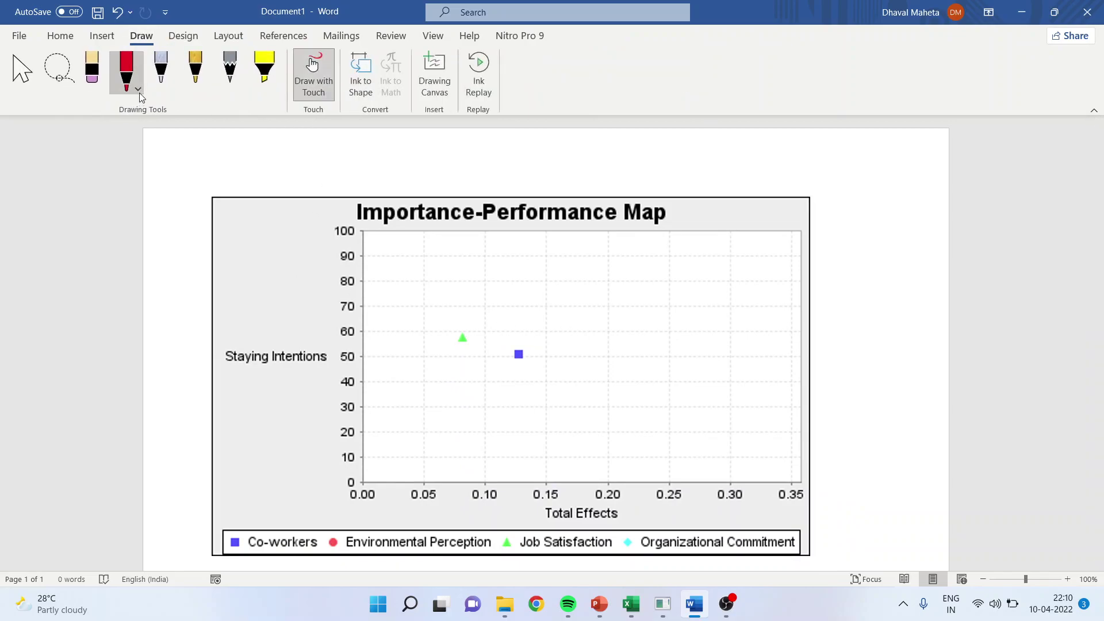
pyautogui.click(138, 91)
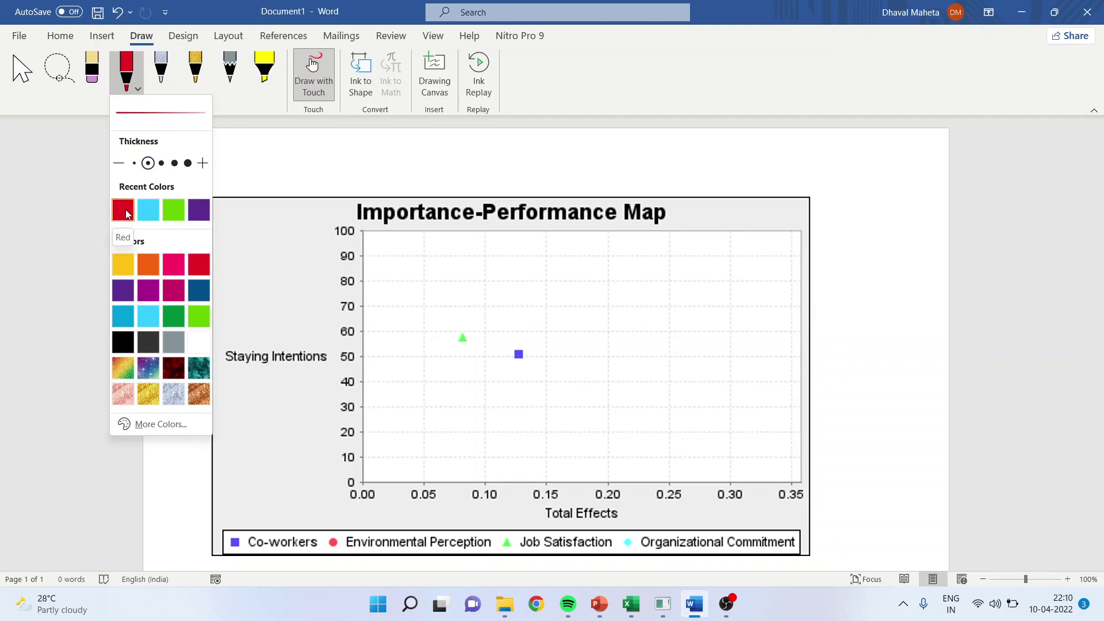
pyautogui.click(364, 357)
pyautogui.moveTo(364, 356); pyautogui.dragTo(802, 355)
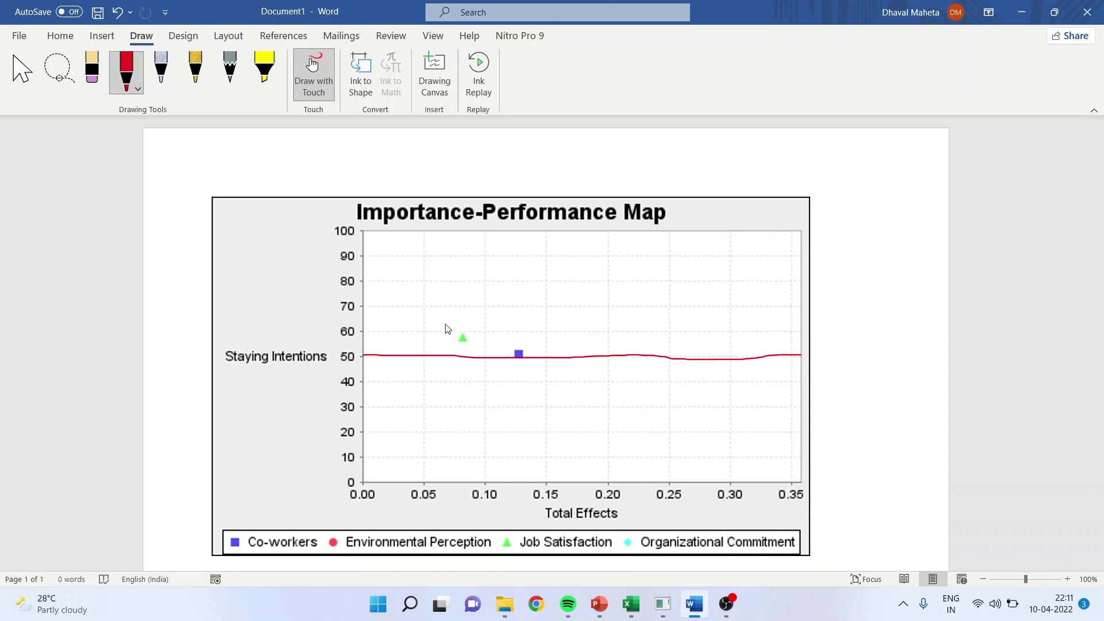
# - Circle the Job Satisfaction and Co-workers markers and draw a vertical red line beside the chart
pyautogui.moveTo(455, 327)
pyautogui.mouseDown()
pyautogui.moveTo(465, 350)
pyautogui.moveTo(483, 339)
pyautogui.moveTo(452, 327)
pyautogui.mouseUp()
pyautogui.moveTo(516, 344)
pyautogui.mouseDown()
pyautogui.moveTo(527, 368)
pyautogui.moveTo(542, 353)
pyautogui.moveTo(512, 340)
pyautogui.mouseUp()
pyautogui.moveTo(843, 500); pyautogui.dragTo(837, 199)
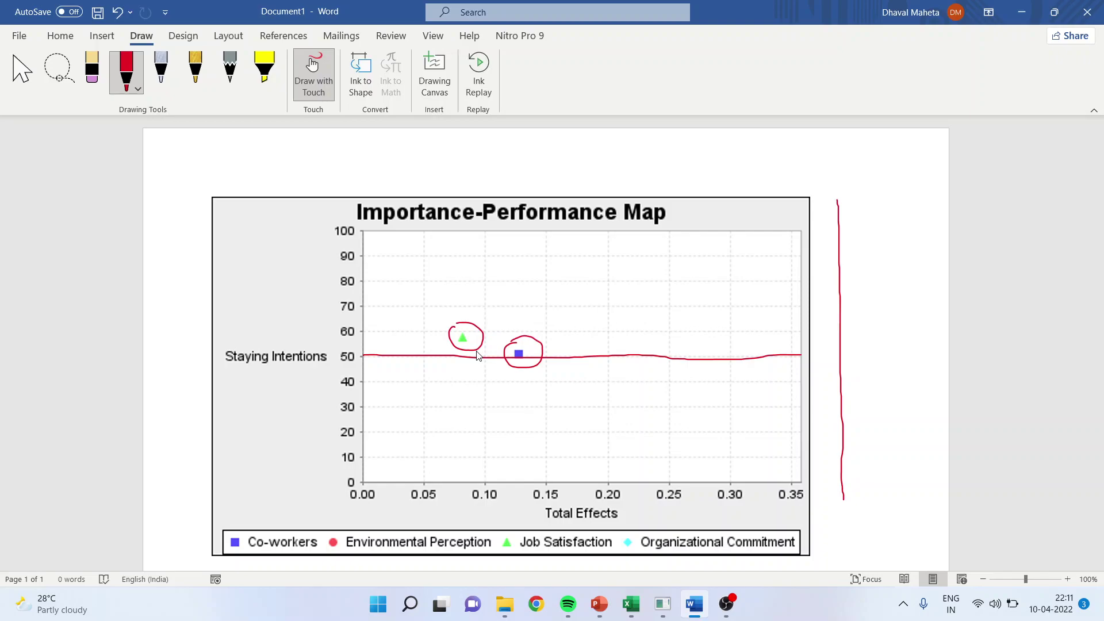
# - Draw a red arrow pointing right from the circled markers, then return to SmartPLS
pyautogui.moveTo(480, 322)
pyautogui.mouseDown()
pyautogui.moveTo(544, 309)
pyautogui.moveTo(545, 318)
pyautogui.moveTo(605, 319)
pyautogui.moveTo(600, 331)
pyautogui.mouseUp()
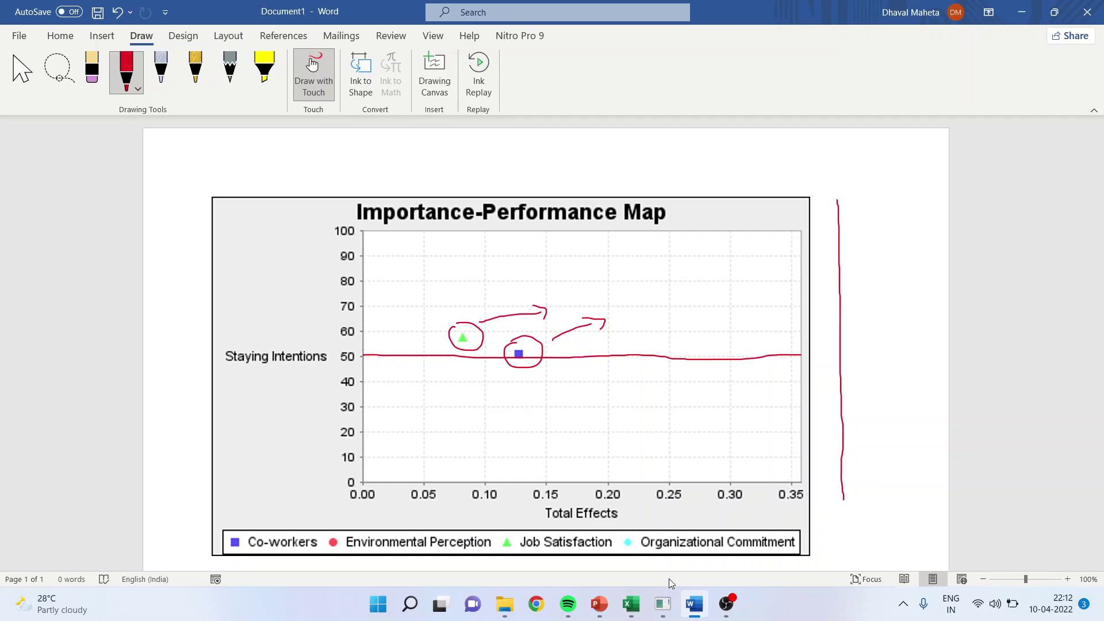
pyautogui.click(667, 605)
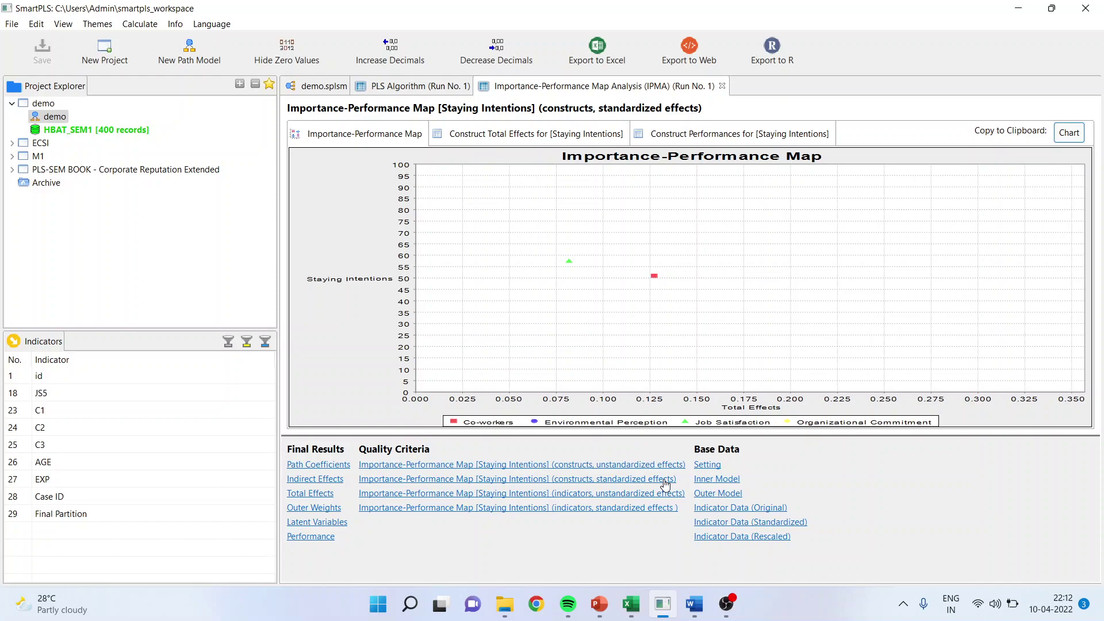
# - Show the Staying Intentions IPMA at indicator level with unstandardized effects, plotting items AC1 to OC4
pyautogui.click(582, 495)
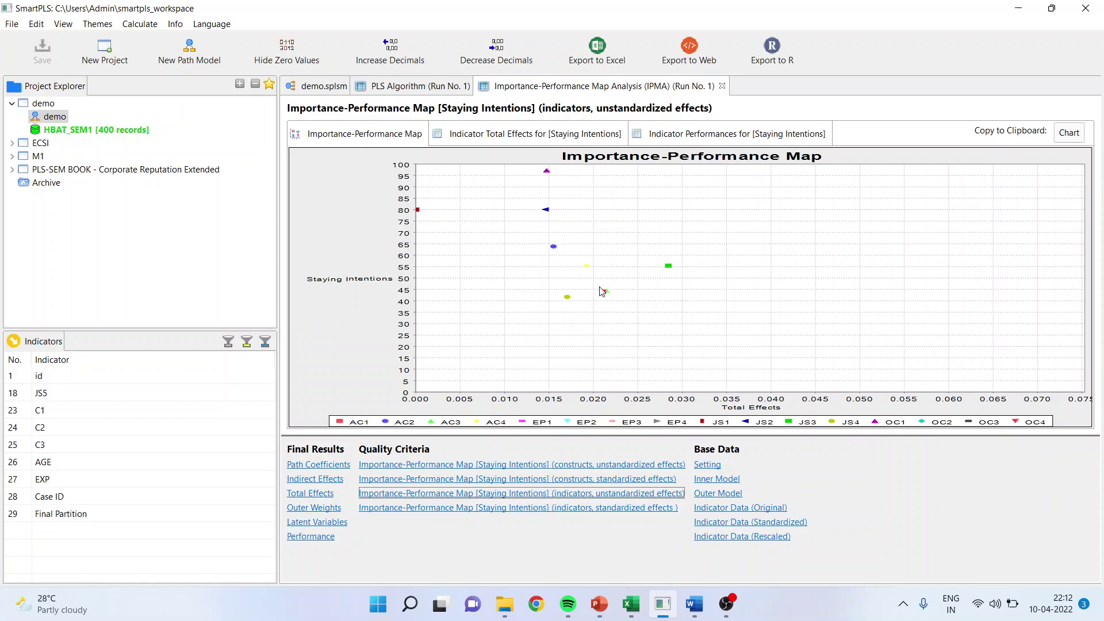
# - Zoom the indicator map into the point cluster near total effect 0.021 and performance 44
pyautogui.moveTo(598, 287); pyautogui.dragTo(610, 296)
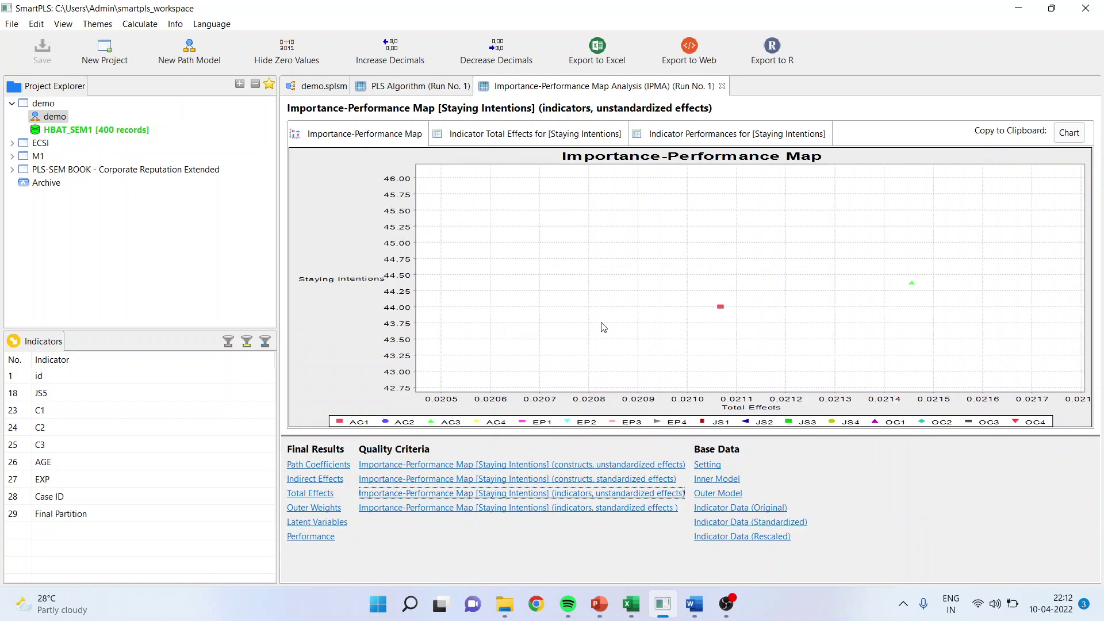